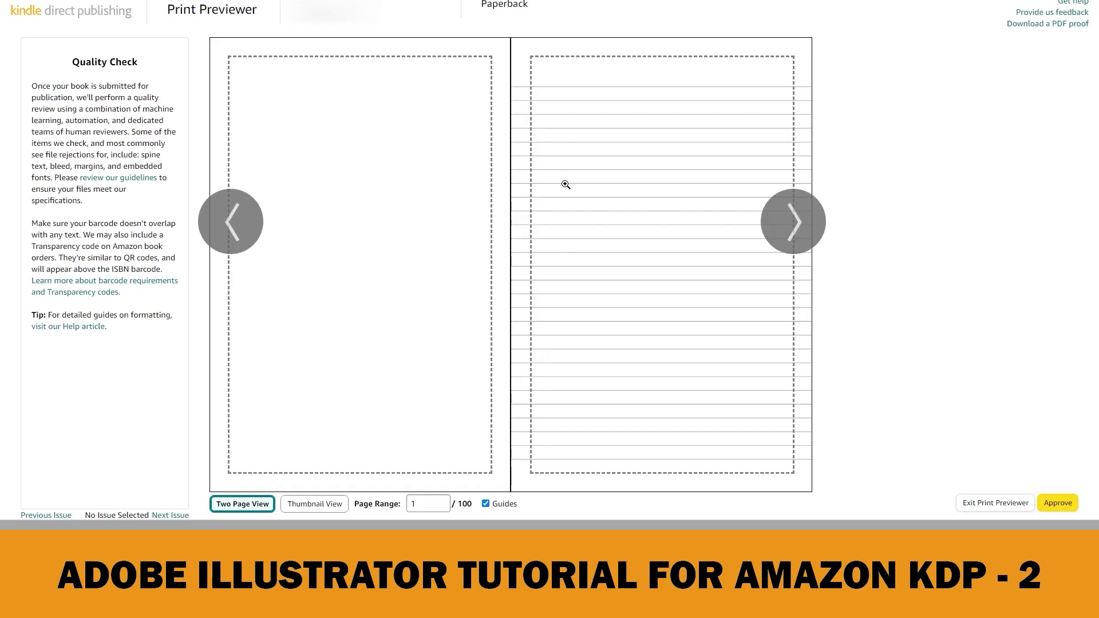
Advance the KDP print preview from page 1 to the pages 4-5 spread.
left_click(795, 220)
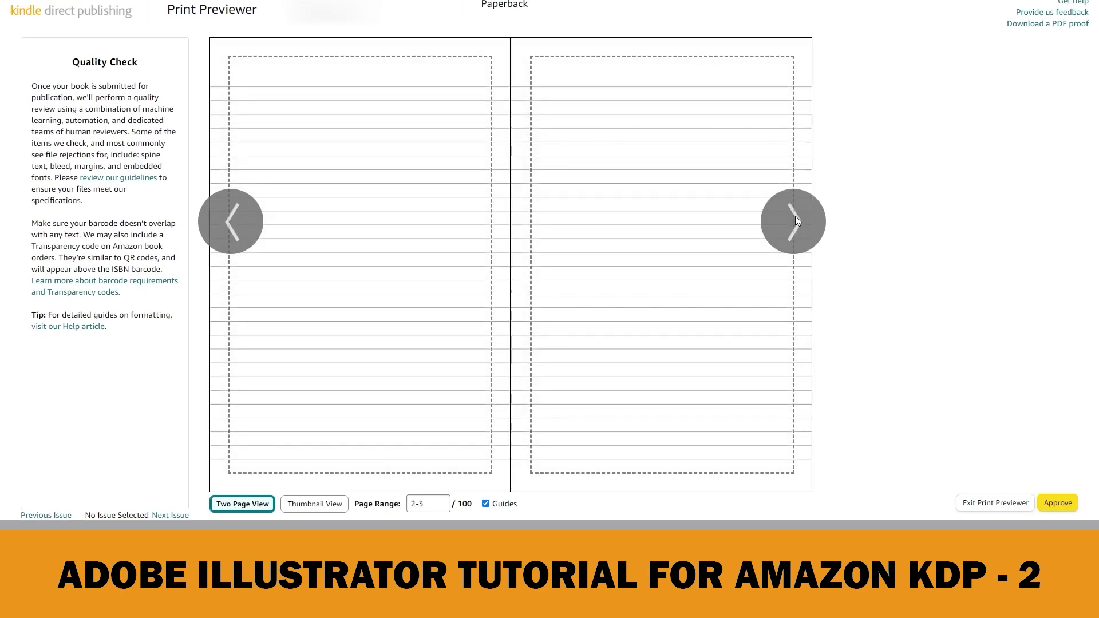
left_click(796, 221)
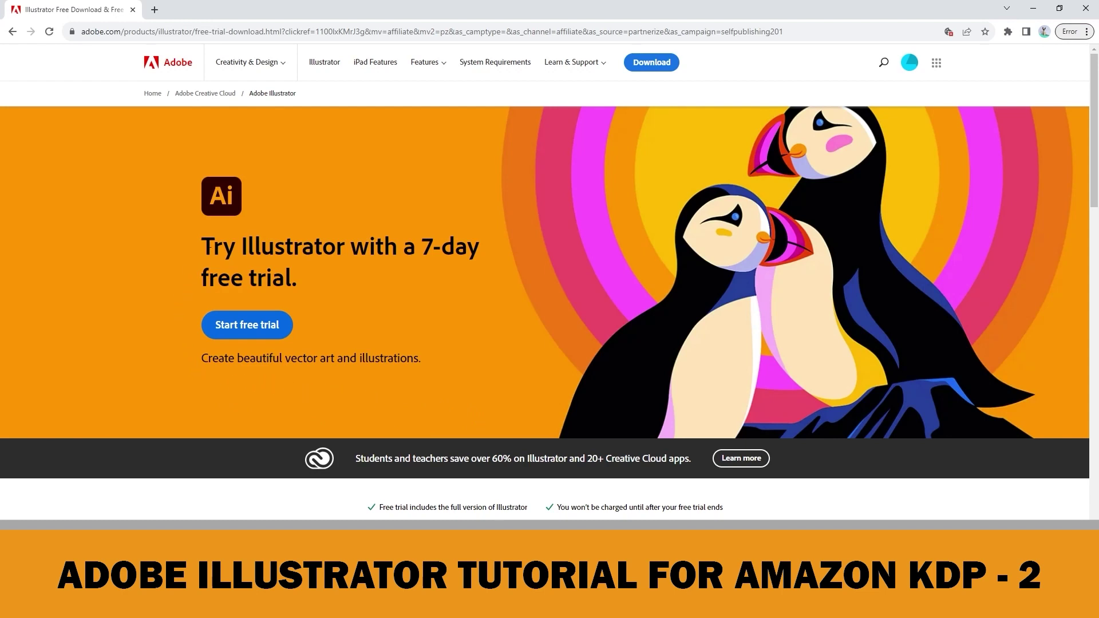
left_click_drag(209, 245, 470, 284)
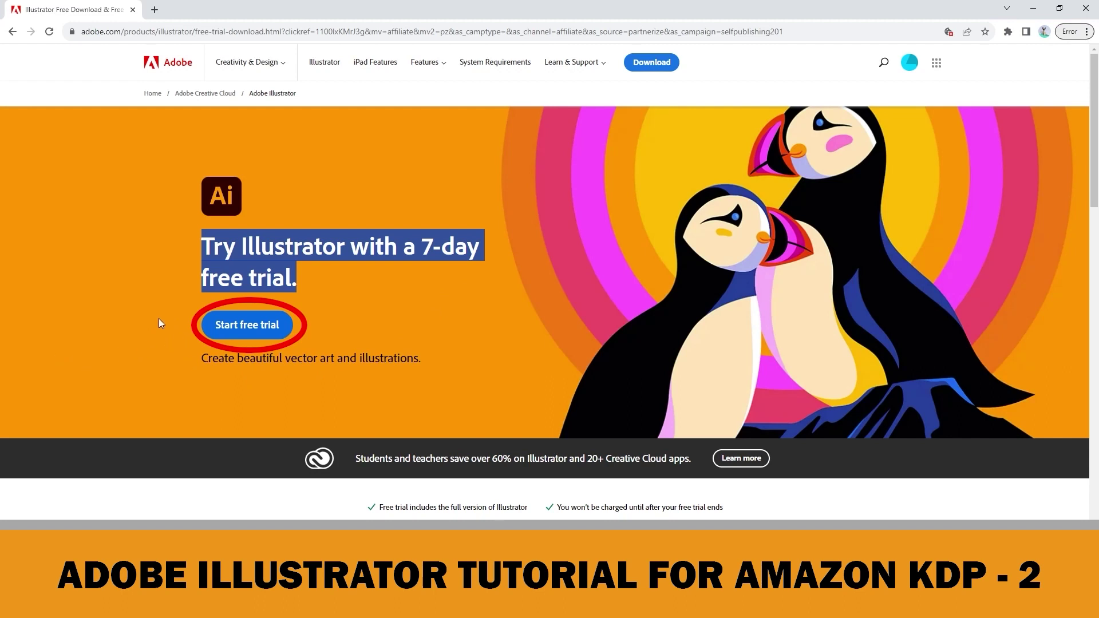
left_click(160, 323)
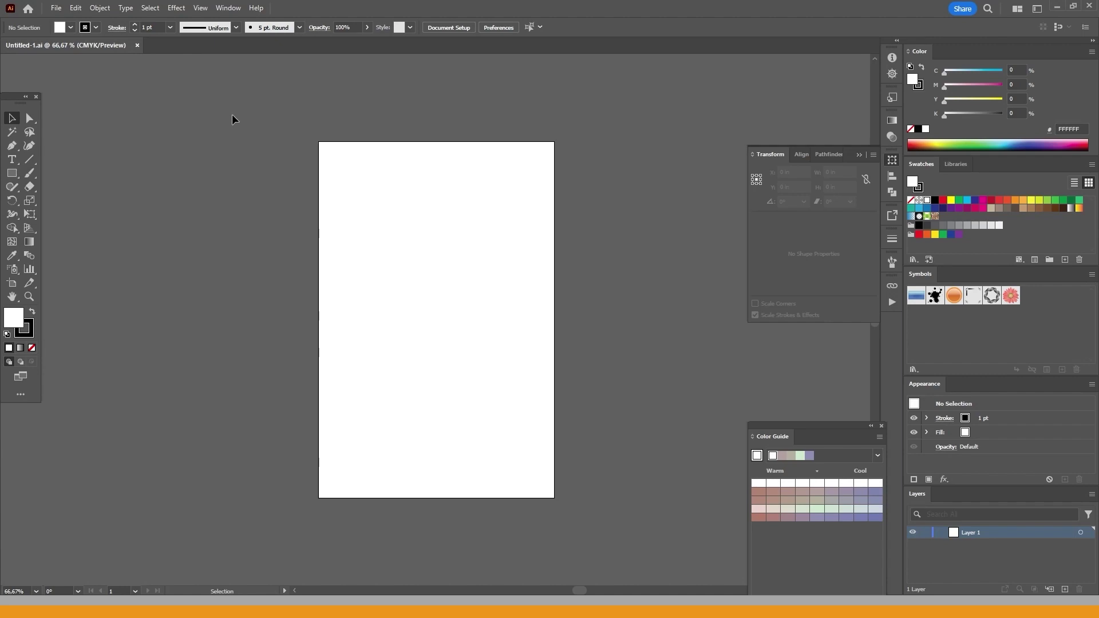
left_click(228, 9)
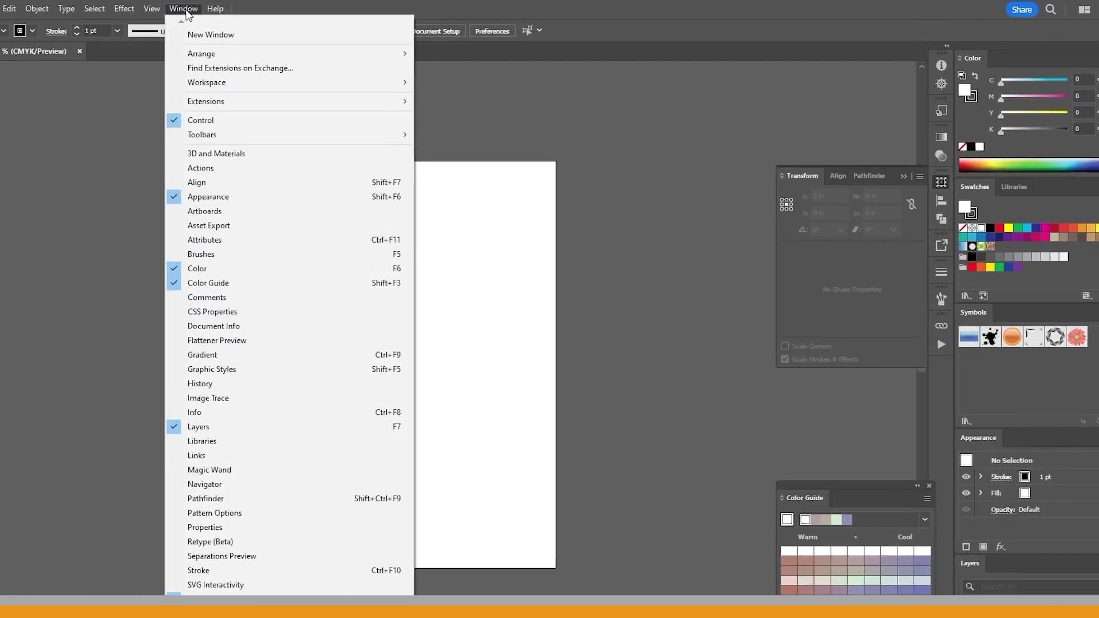
mouse_move(248, 72)
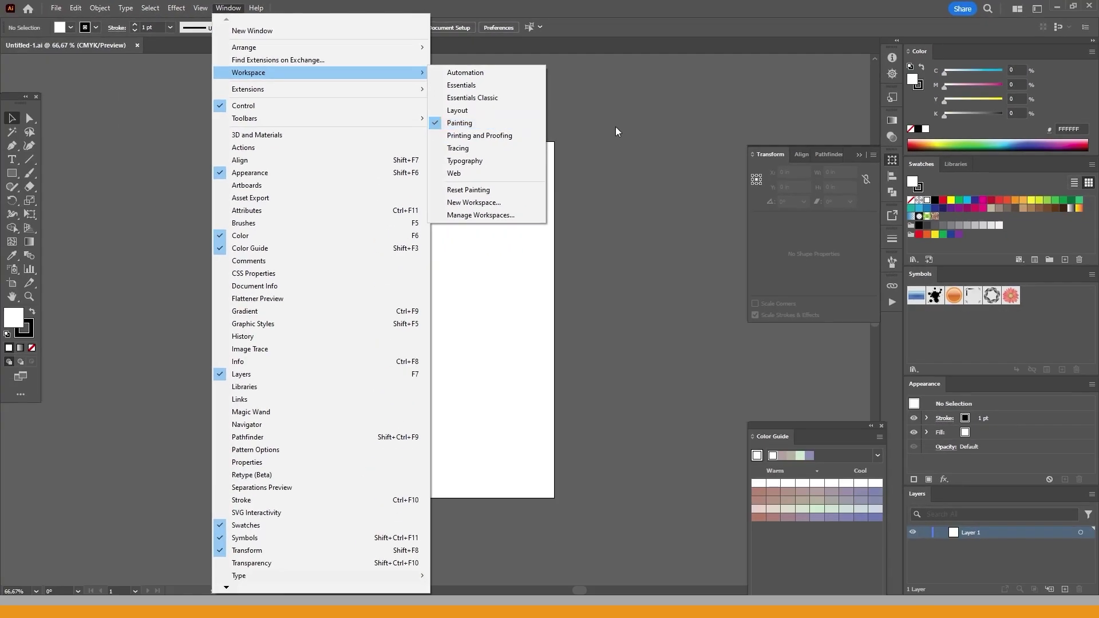
left_click(617, 131)
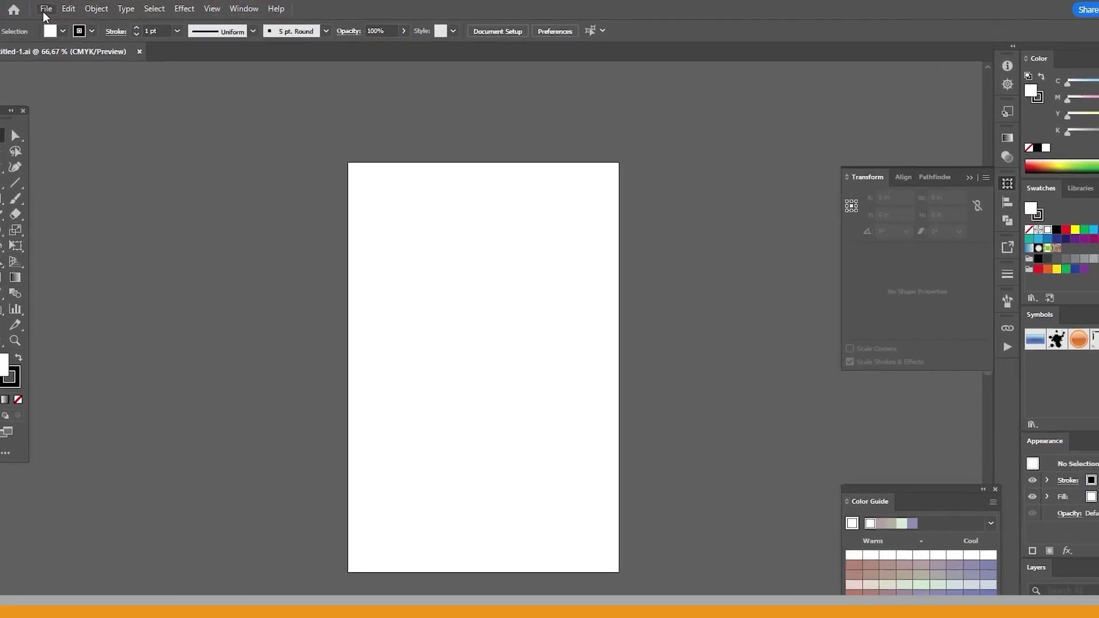
left_click(56, 8)
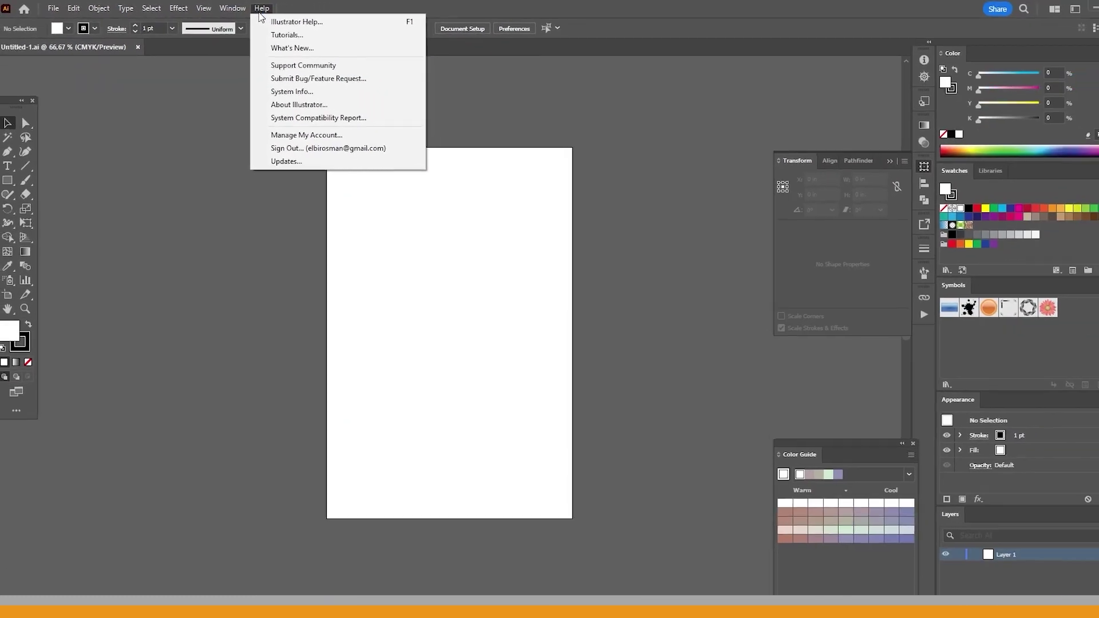
left_click(167, 165)
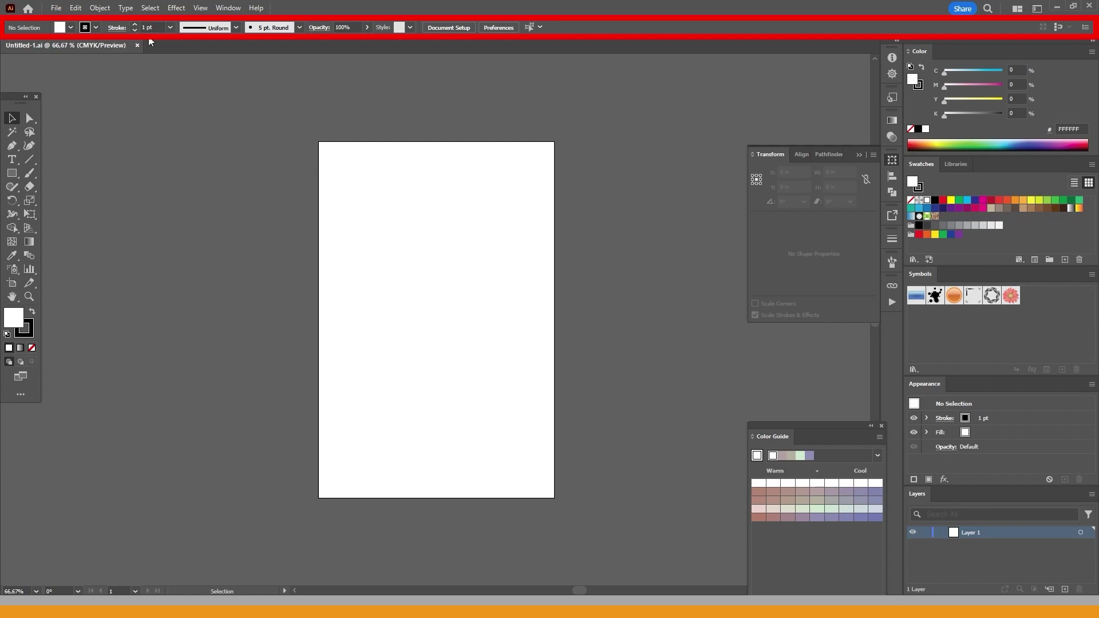
left_click(12, 160)
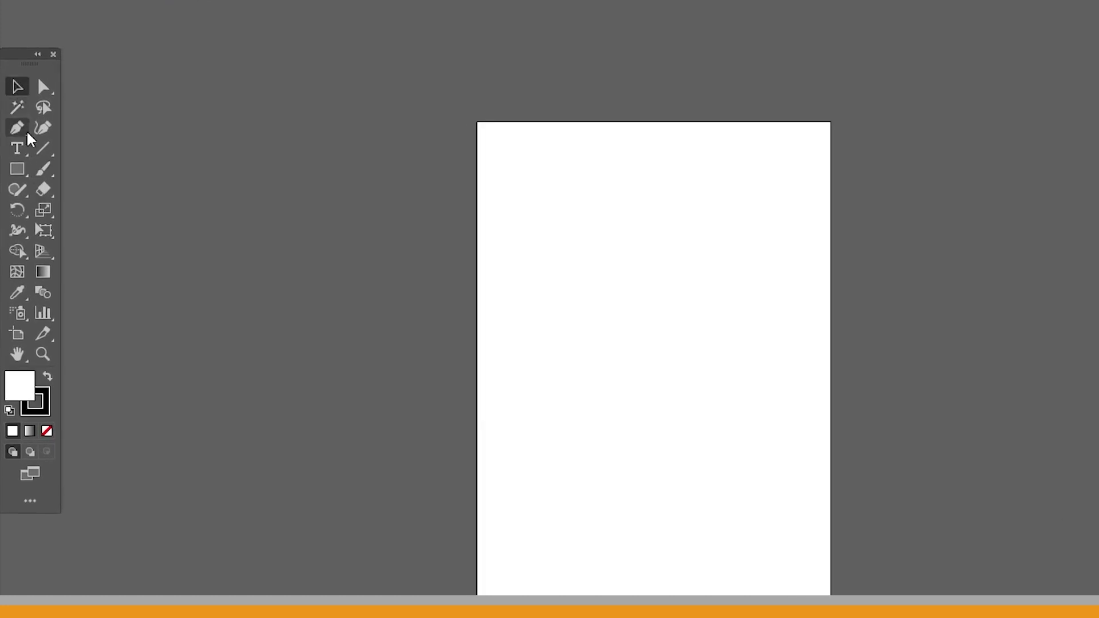
left_click(17, 169)
left_click(17, 148)
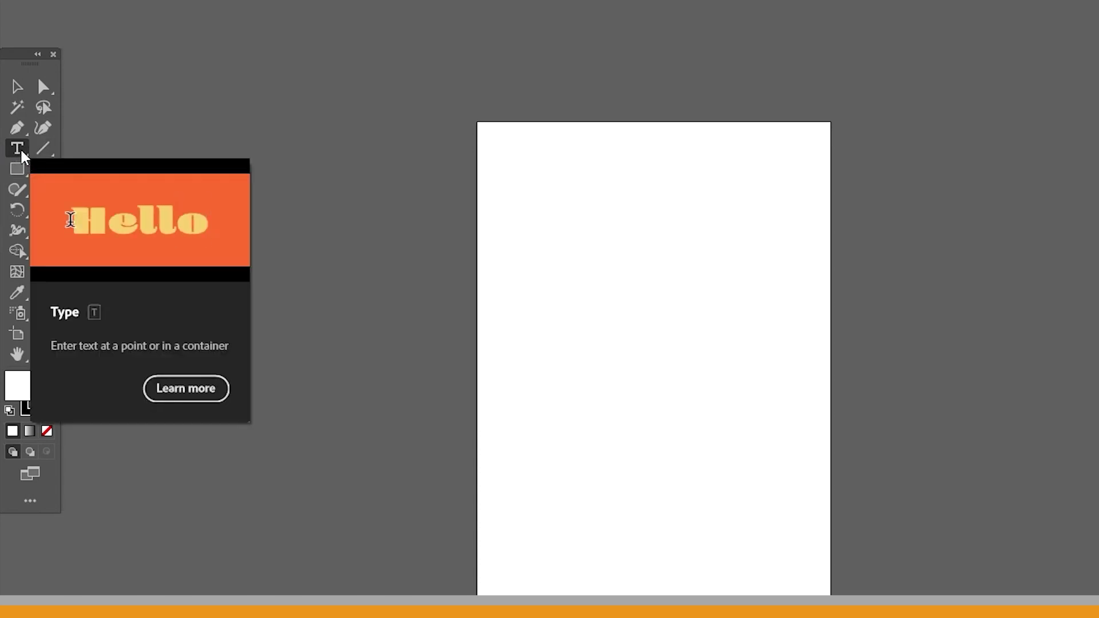
left_click(22, 153)
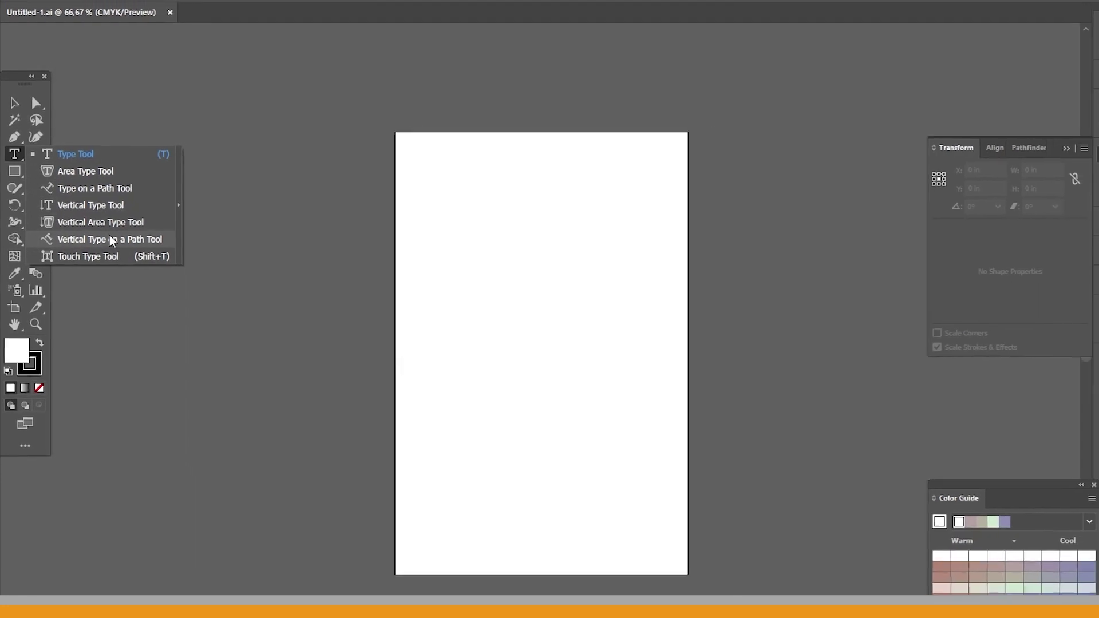
left_click(344, 128)
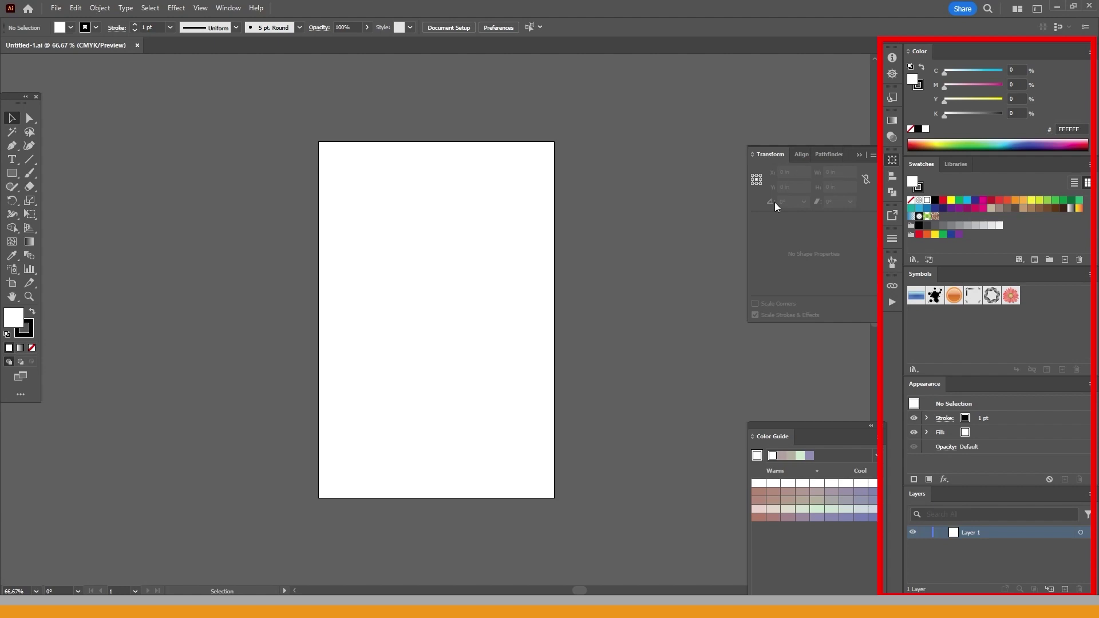
left_click(801, 154)
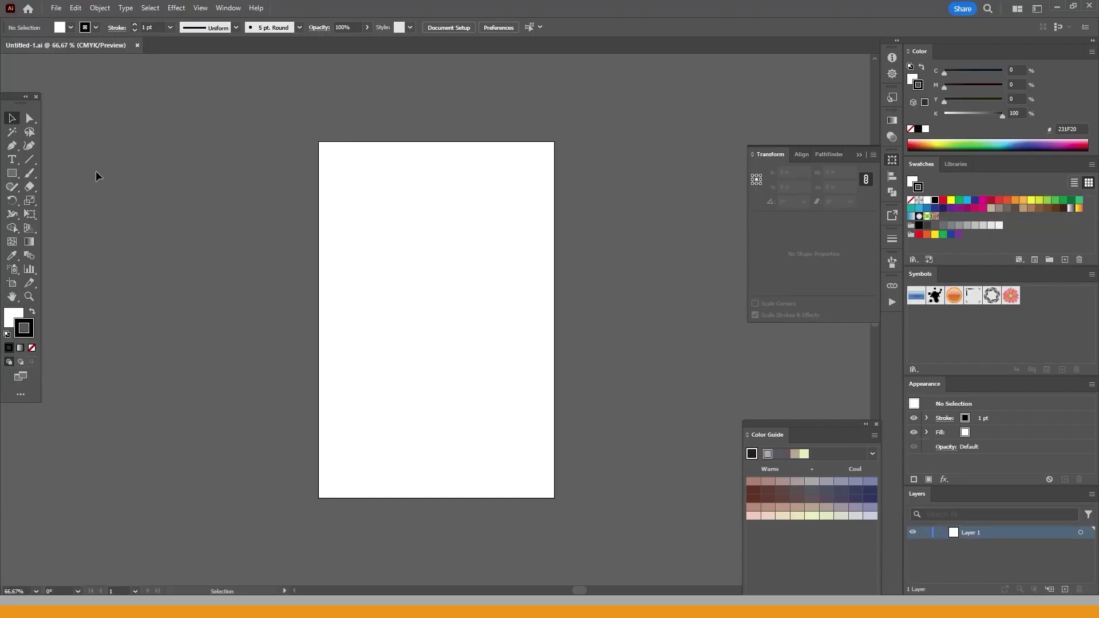
Switch to the Line Segment tool for drawing straight lines.
left_click(30, 159)
Draw a horizontal line about 2.6139 in long near the top of the artboard.
mouse_move(330, 132)
left_mouse_down()
mouse_move(363, 157)
mouse_move(395, 130)
mouse_move(406, 161)
mouse_move(438, 145)
mouse_move(427, 142)
left_mouse_up()
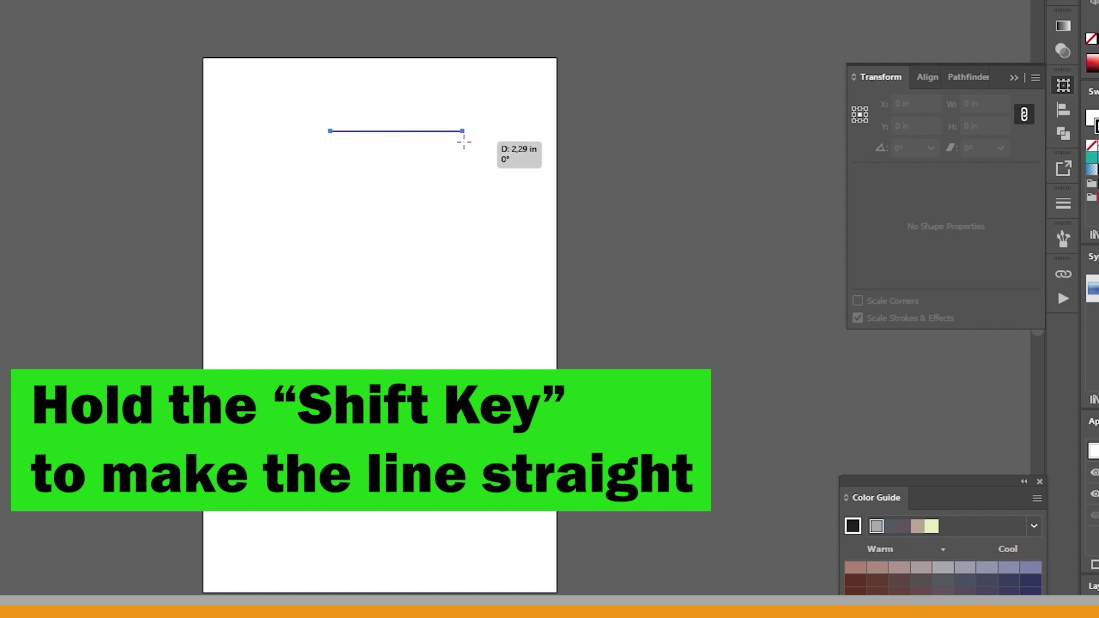
left_click_drag(427, 142, 482, 142)
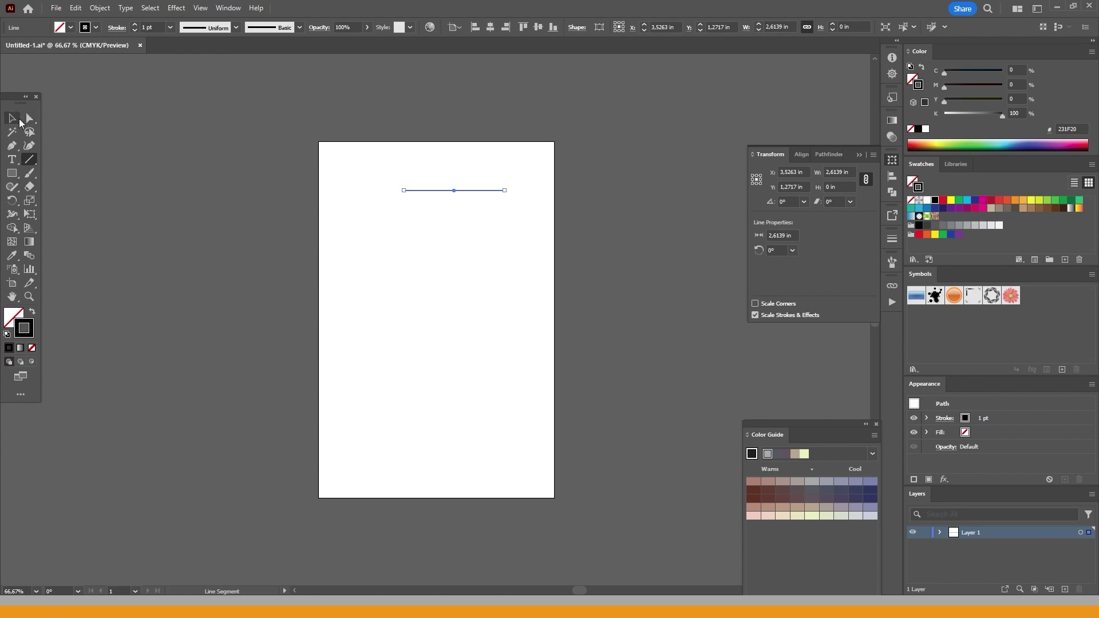
Select the line and set its Transform Y to 1 in and width to 6.125 in.
left_click(12, 119)
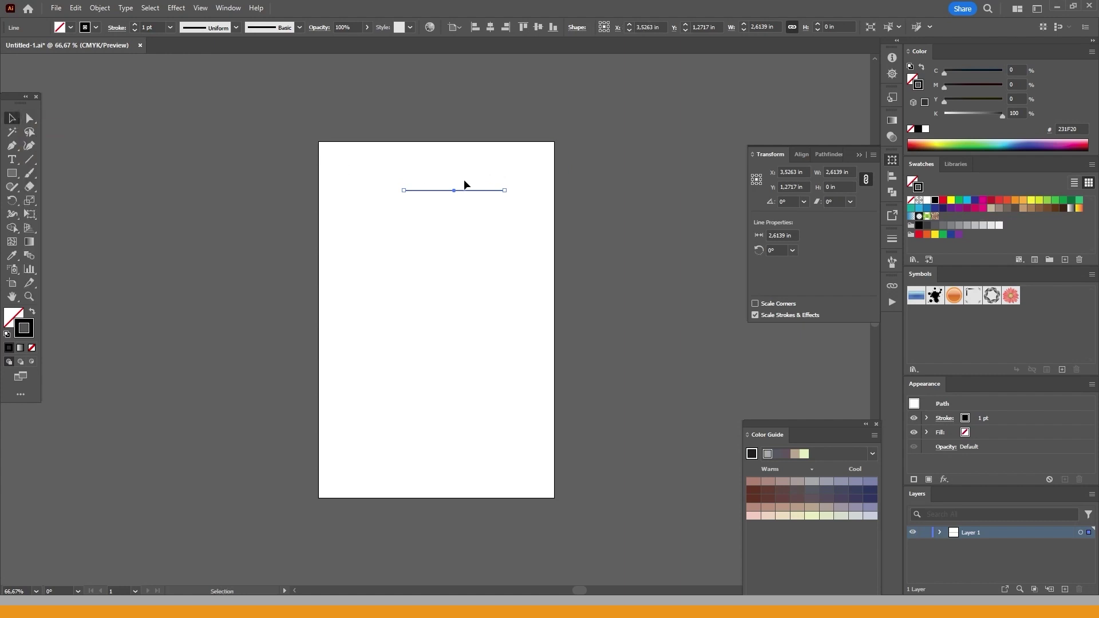
left_click_drag(489, 210, 509, 217)
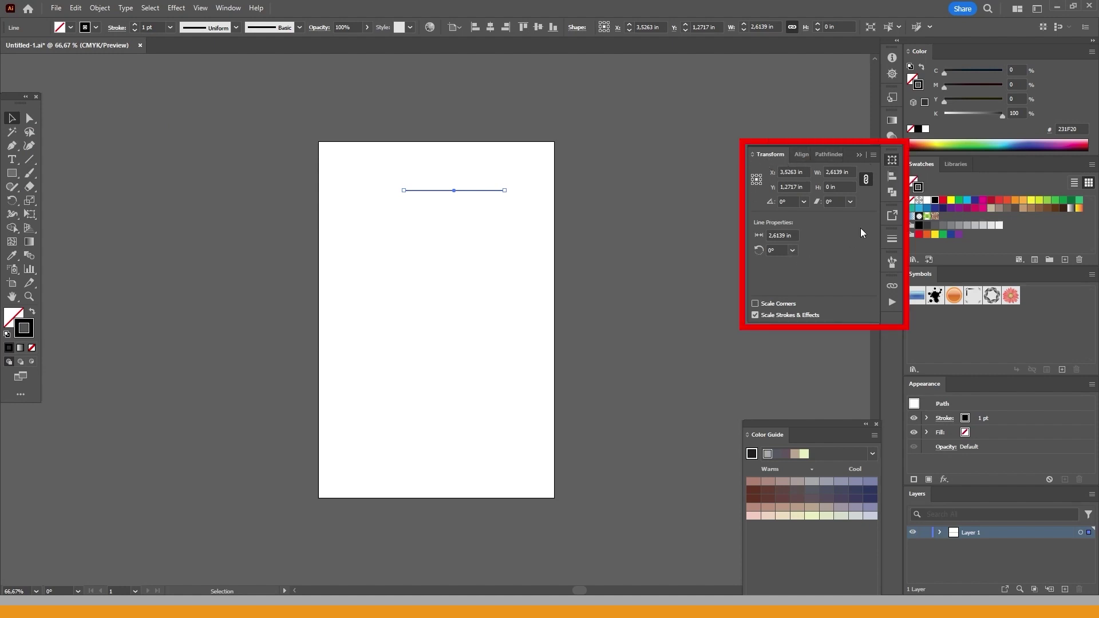
left_click(228, 8)
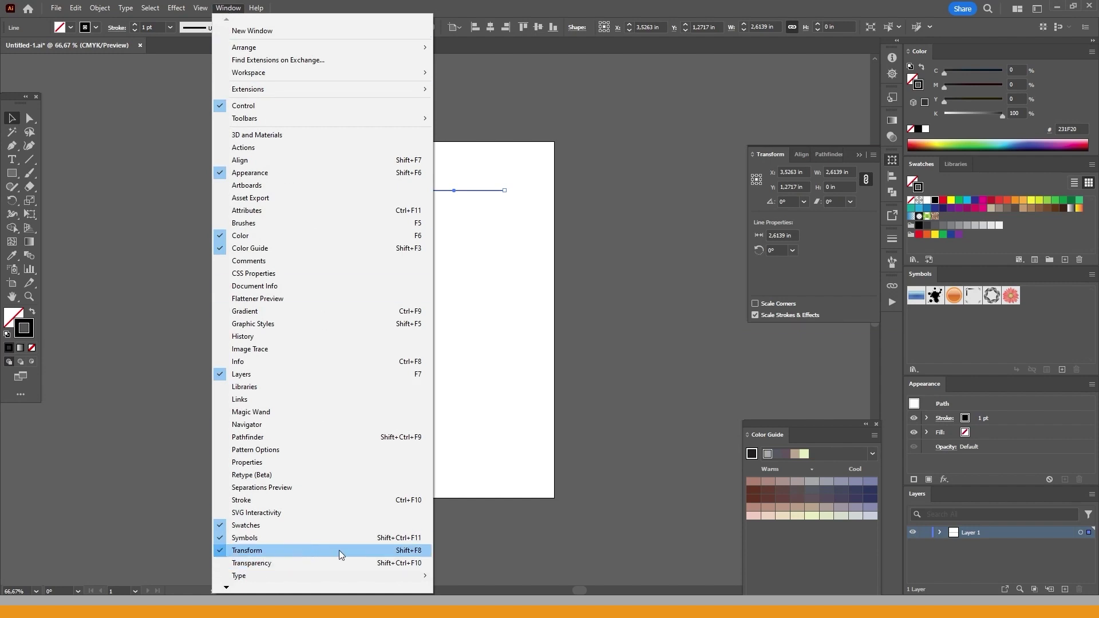
left_click(588, 248)
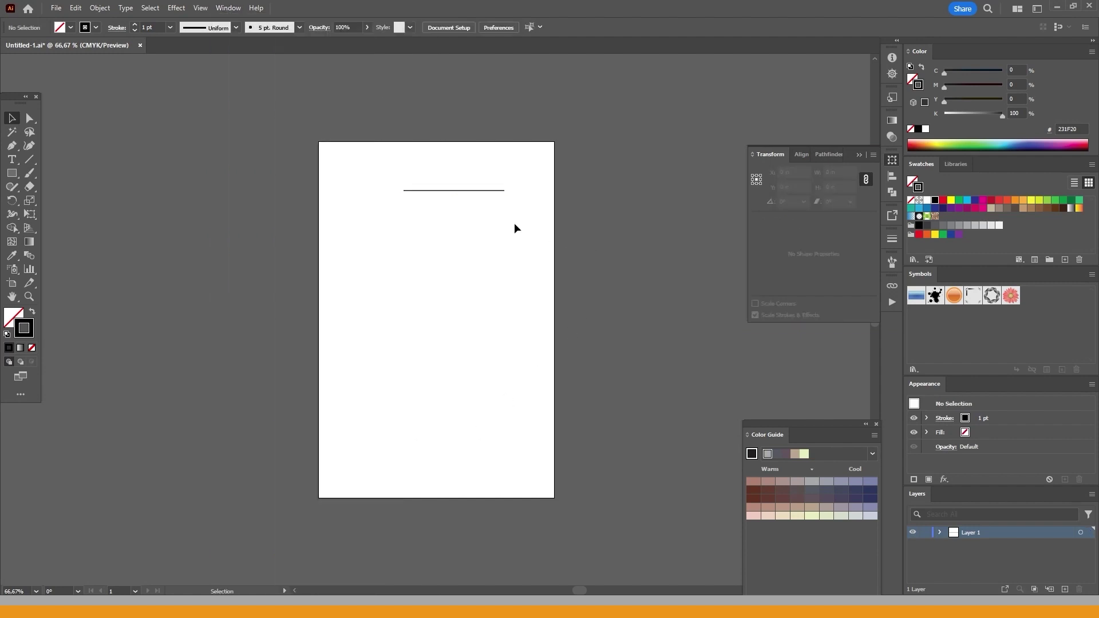
left_click(460, 190)
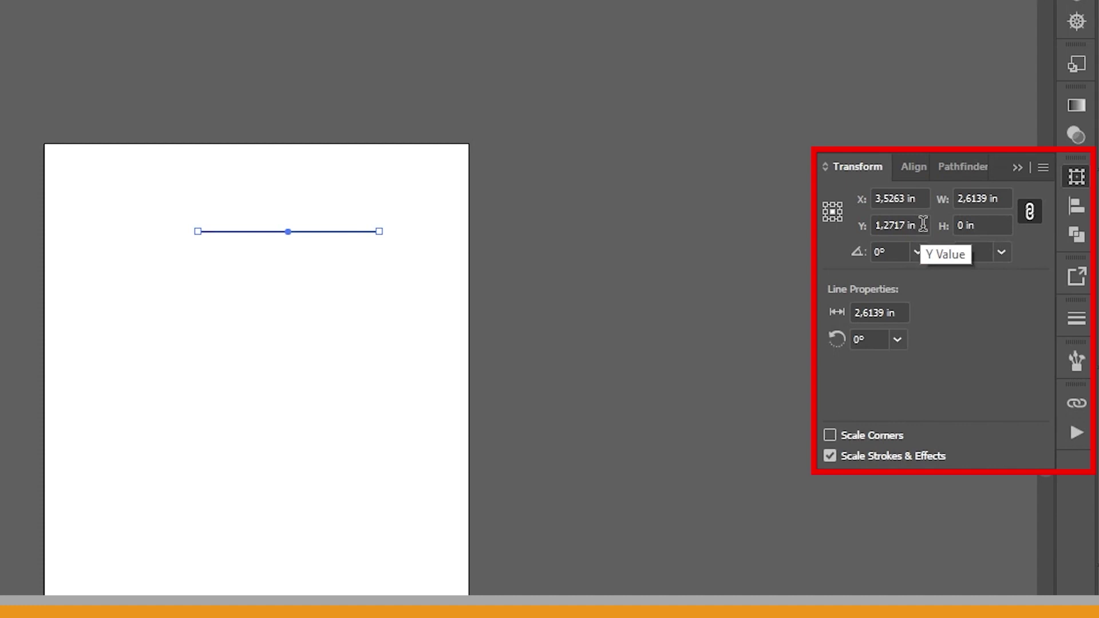
left_click_drag(922, 223, 874, 224)
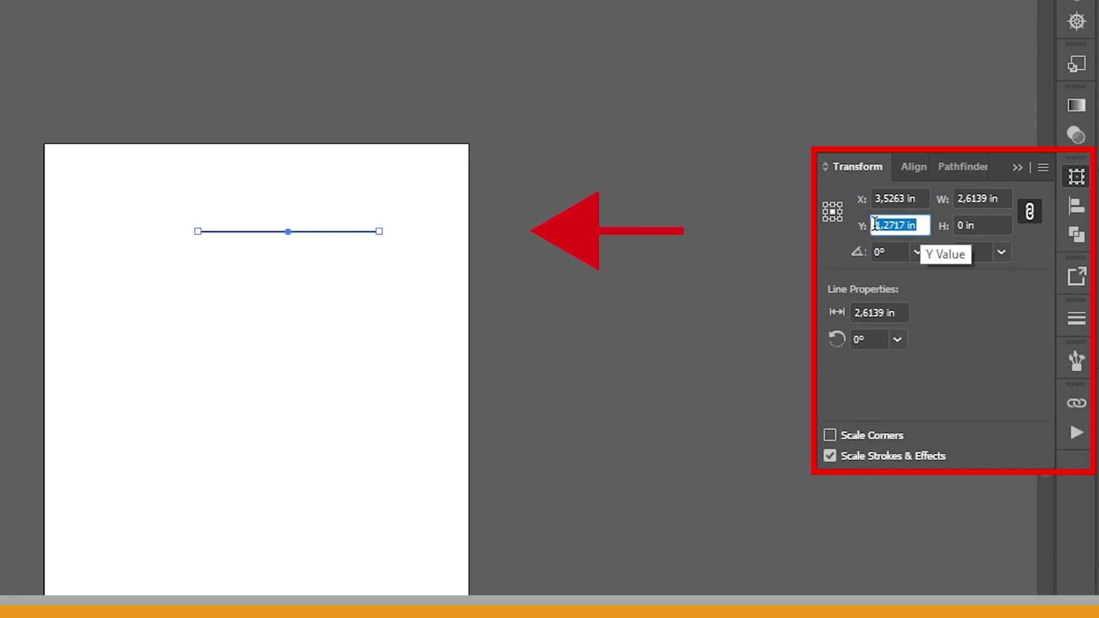
type("1")
key("Return")
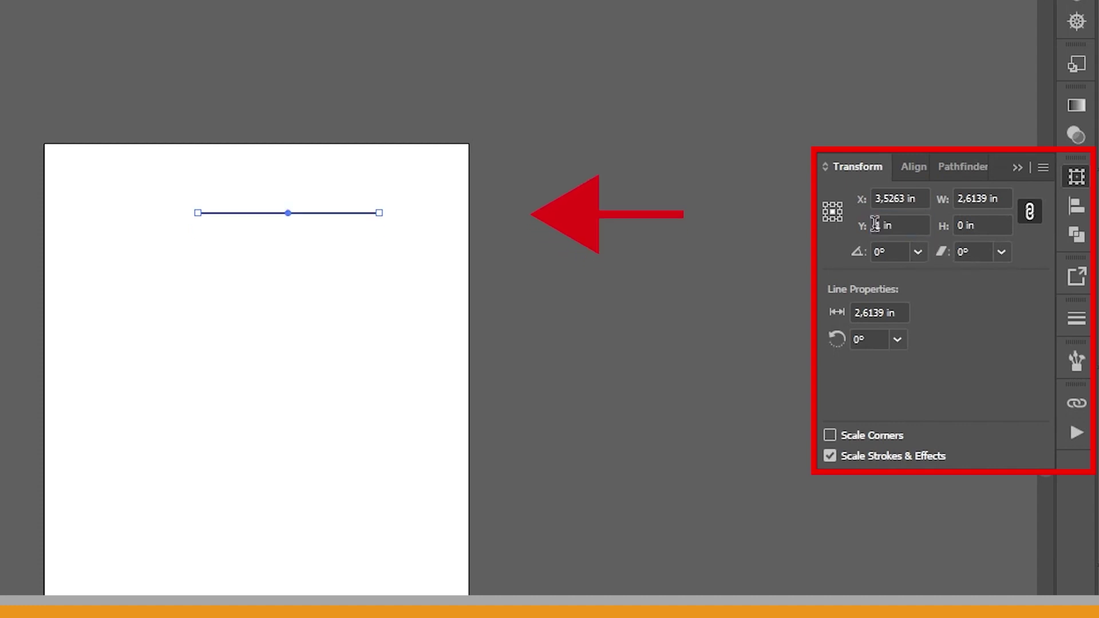
left_click_drag(1009, 195, 939, 195)
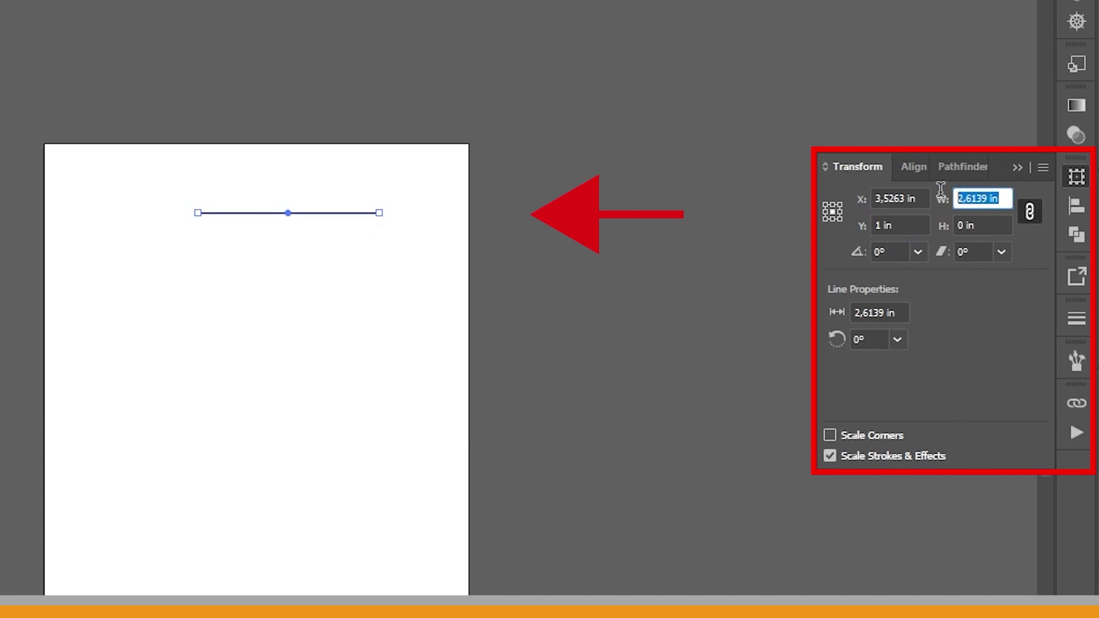
type("6,125")
key("Return")
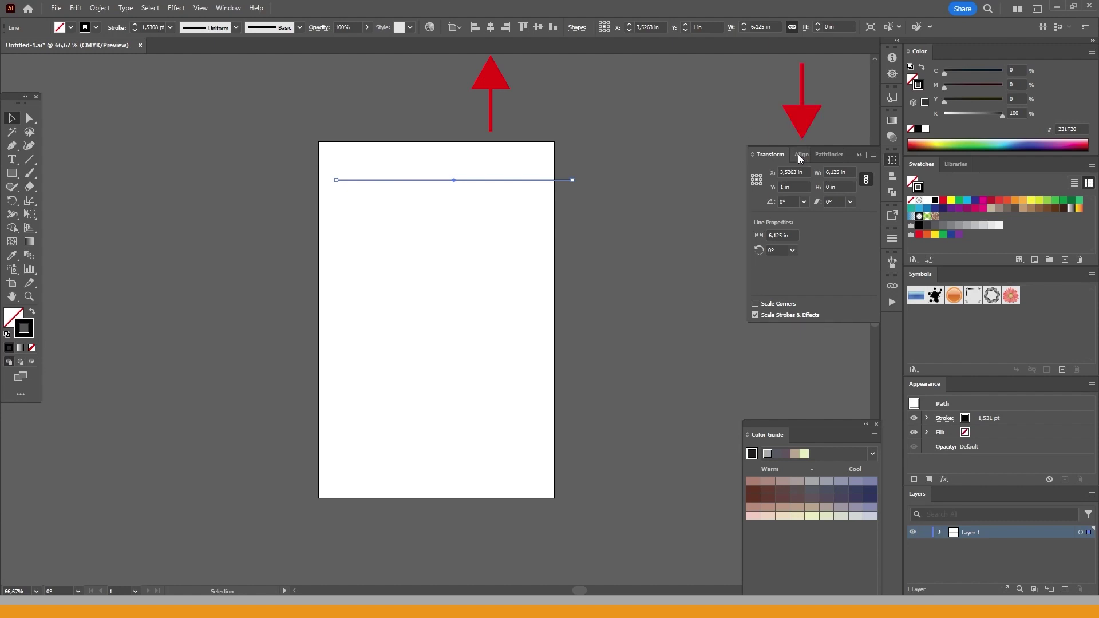
Centre the line horizontally on the page and set its stroke weight to 0.75 pt.
left_click(228, 8)
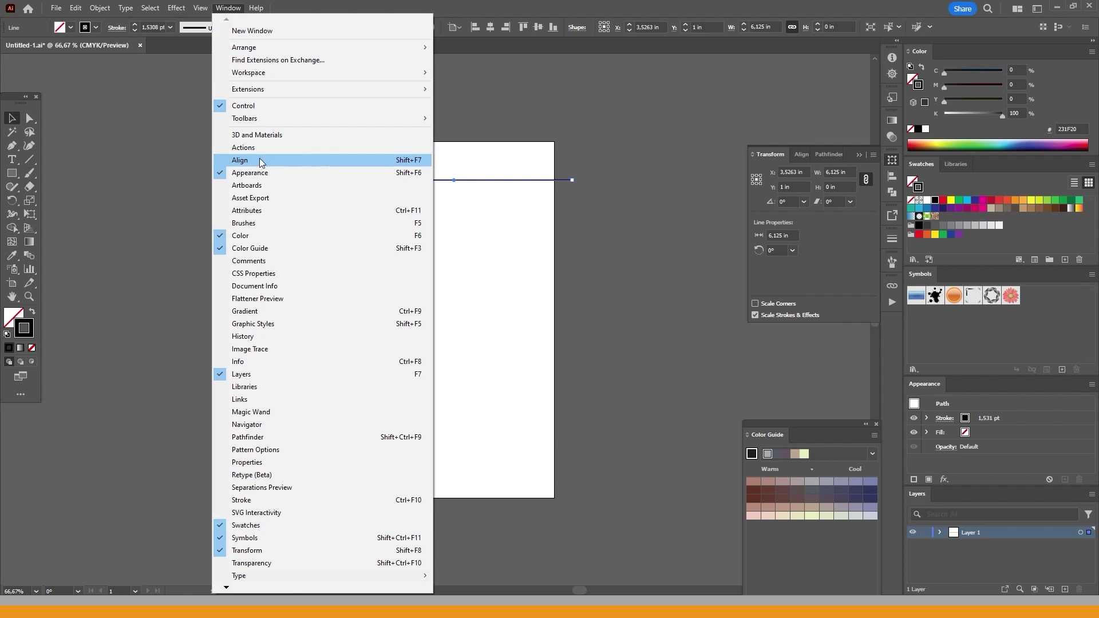
left_click(592, 185)
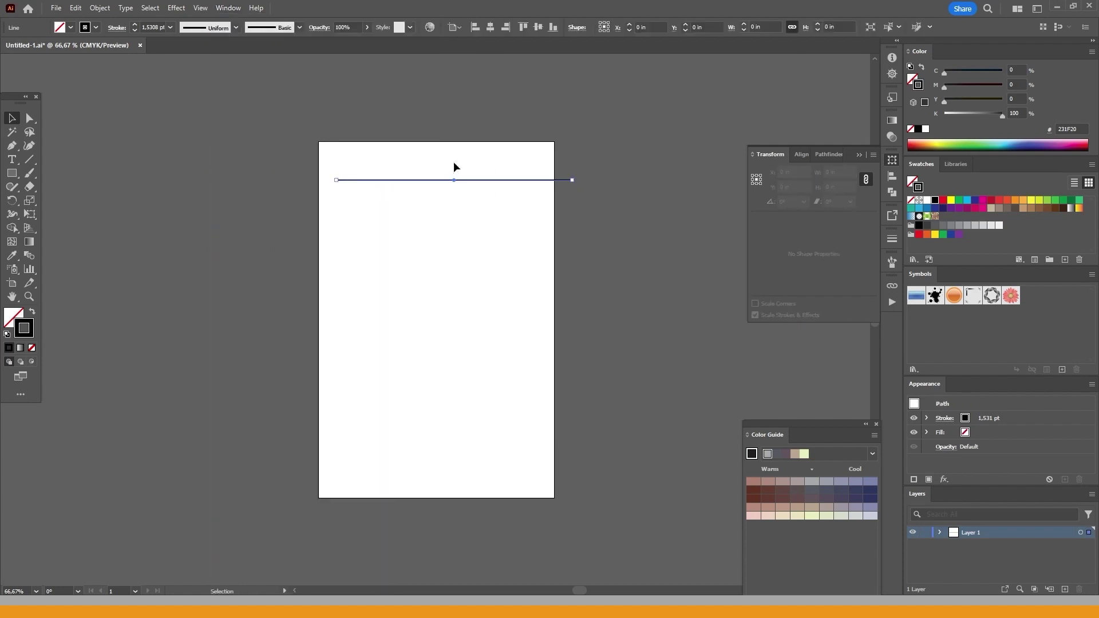
left_click(491, 29)
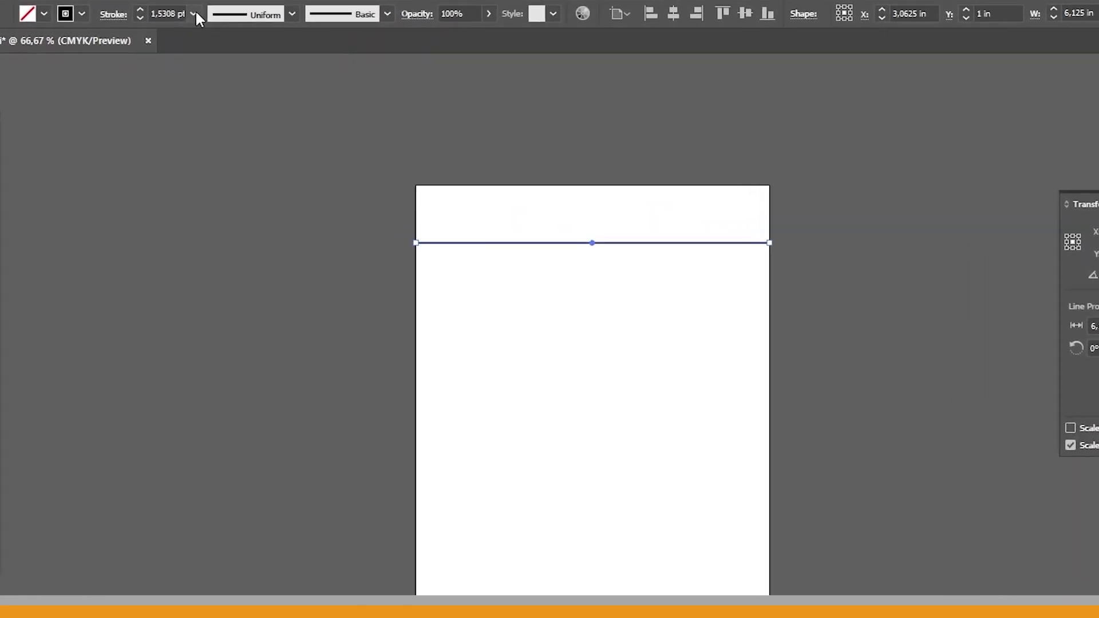
left_click(178, 23)
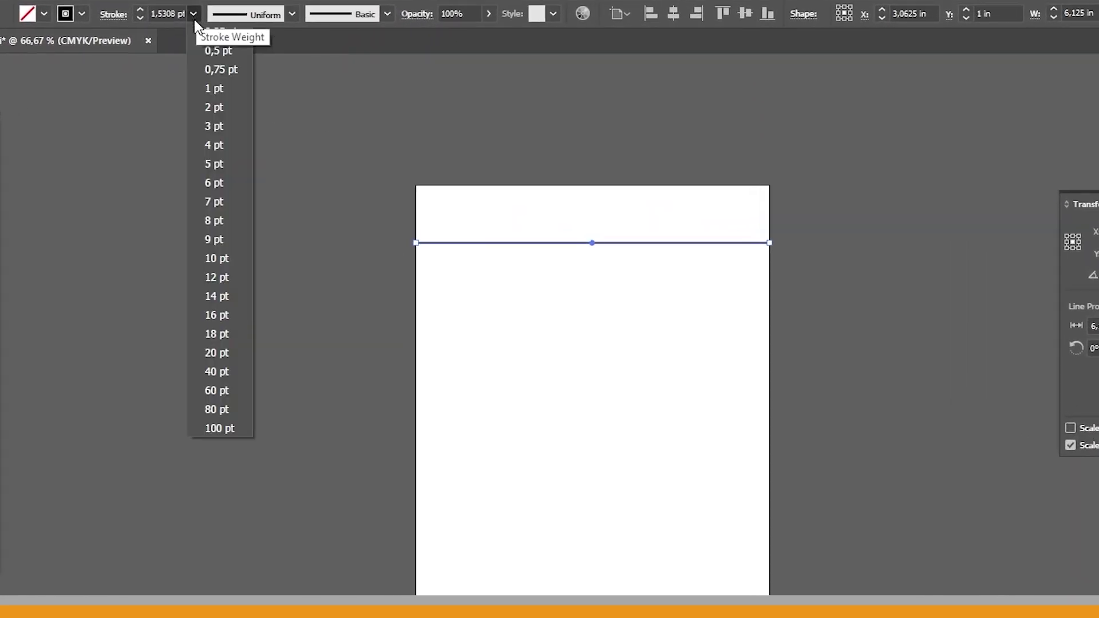
left_click(212, 71)
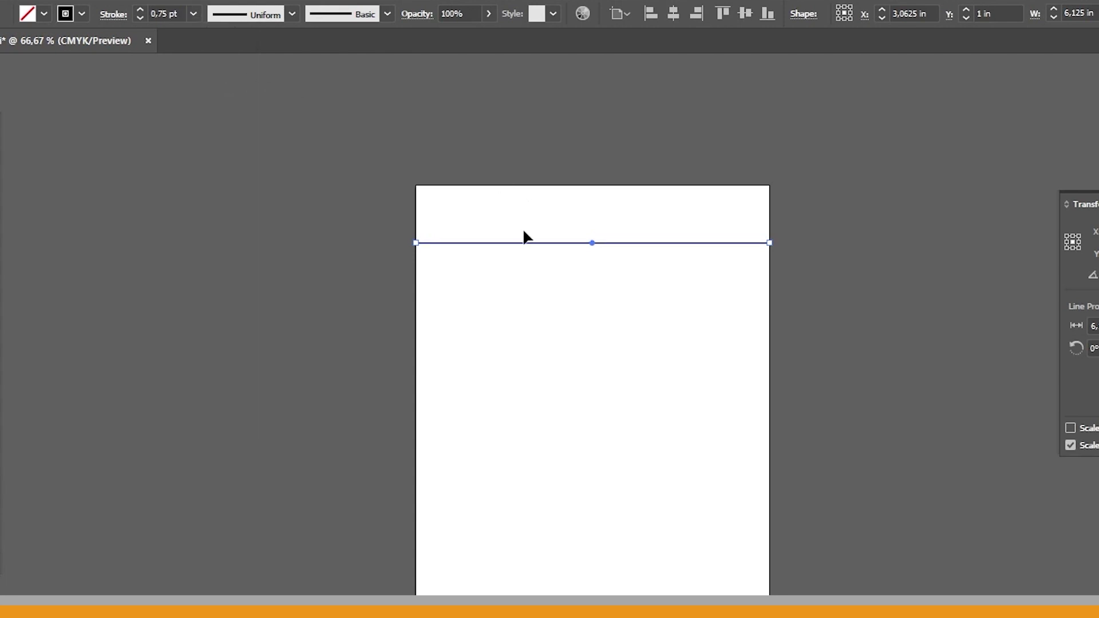
Give the line the C=0 M=0 Y=0 K=40 grey stroke swatch, then deselect it.
left_click(82, 14)
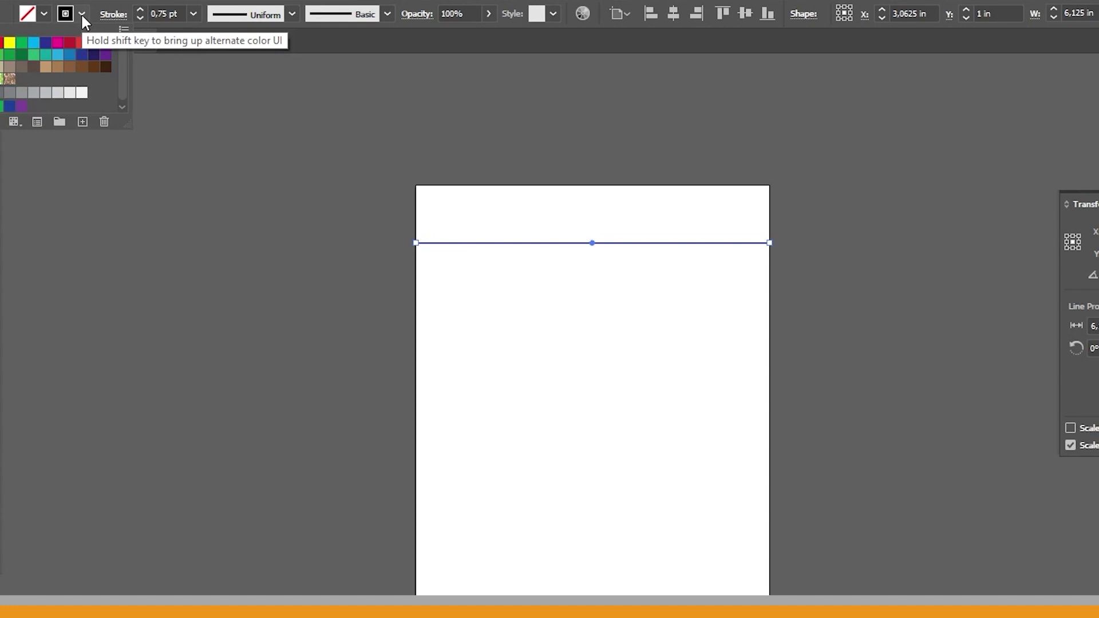
left_click(34, 94)
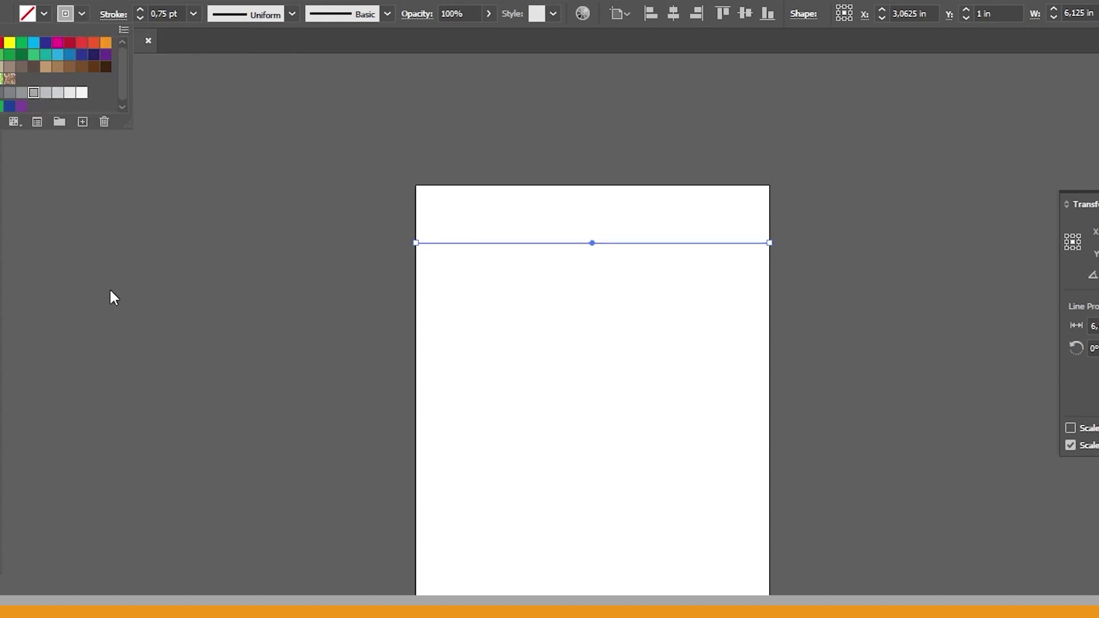
double_click(33, 93)
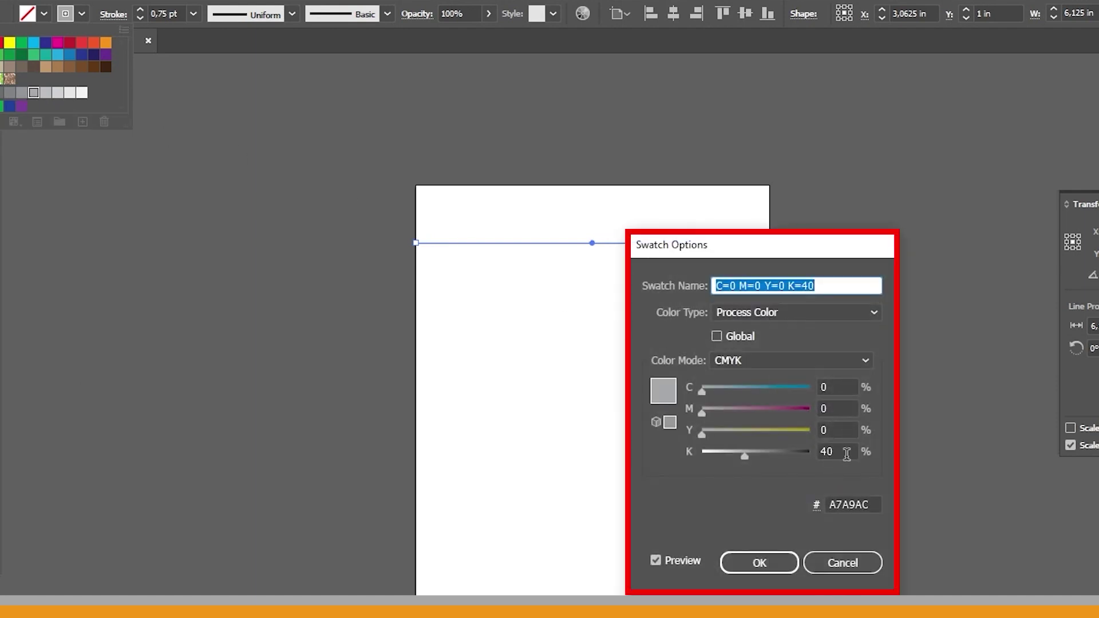
left_click(845, 568)
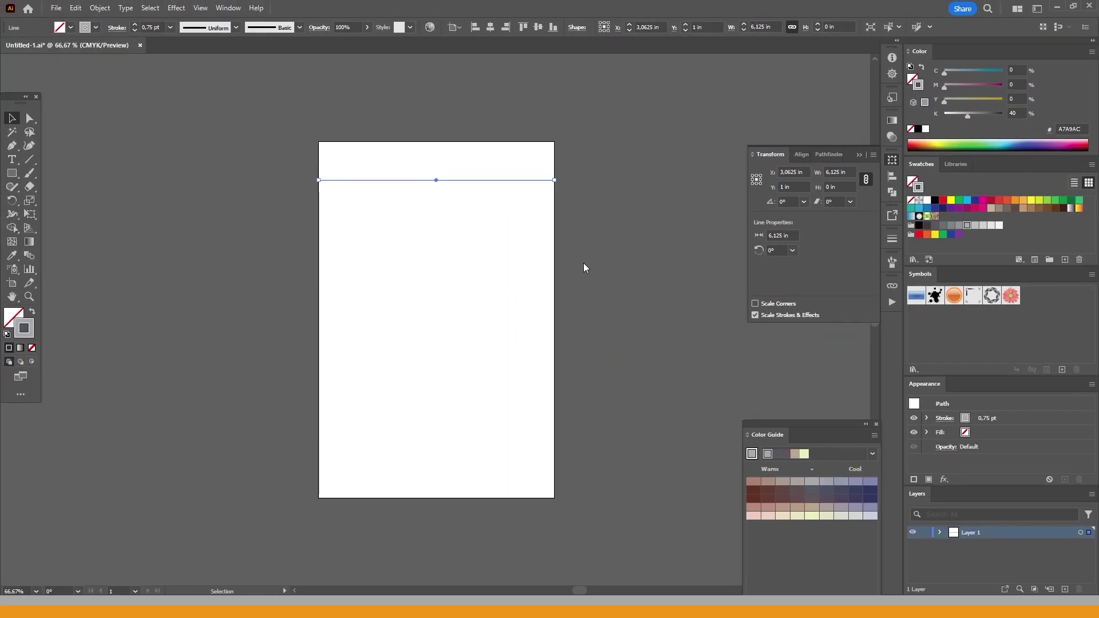
left_click(524, 233)
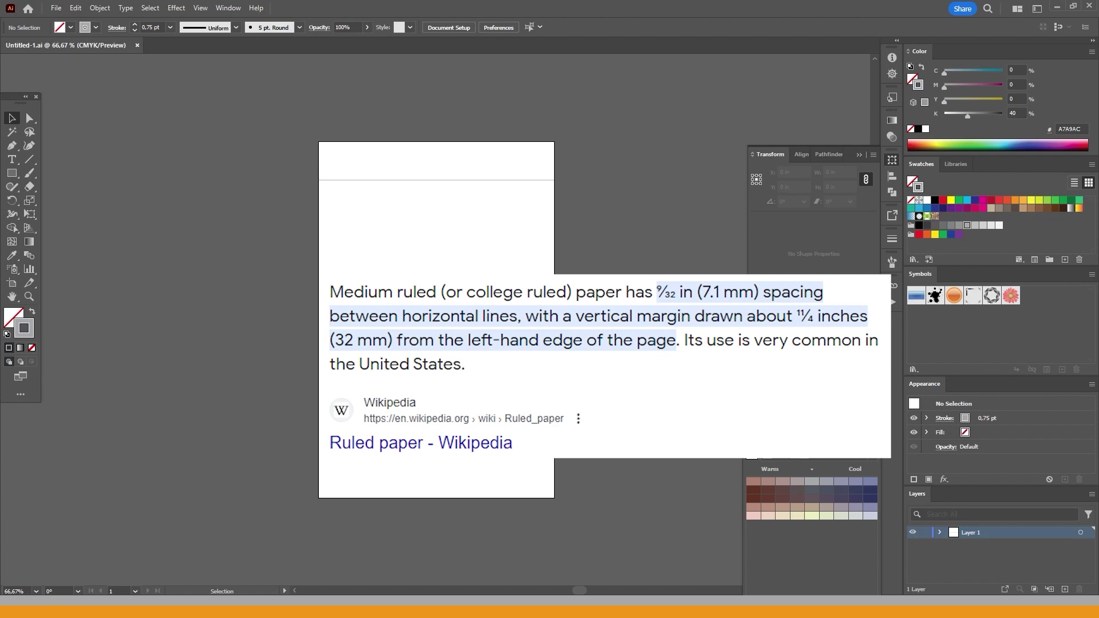
Calculate 9 ÷ 32 = 0,28125 in Windows Calculator for the line spacing.
left_click(706, 607)
left_click(233, 362)
left_click(278, 331)
left_click(233, 419)
left_click(188, 419)
left_click(280, 448)
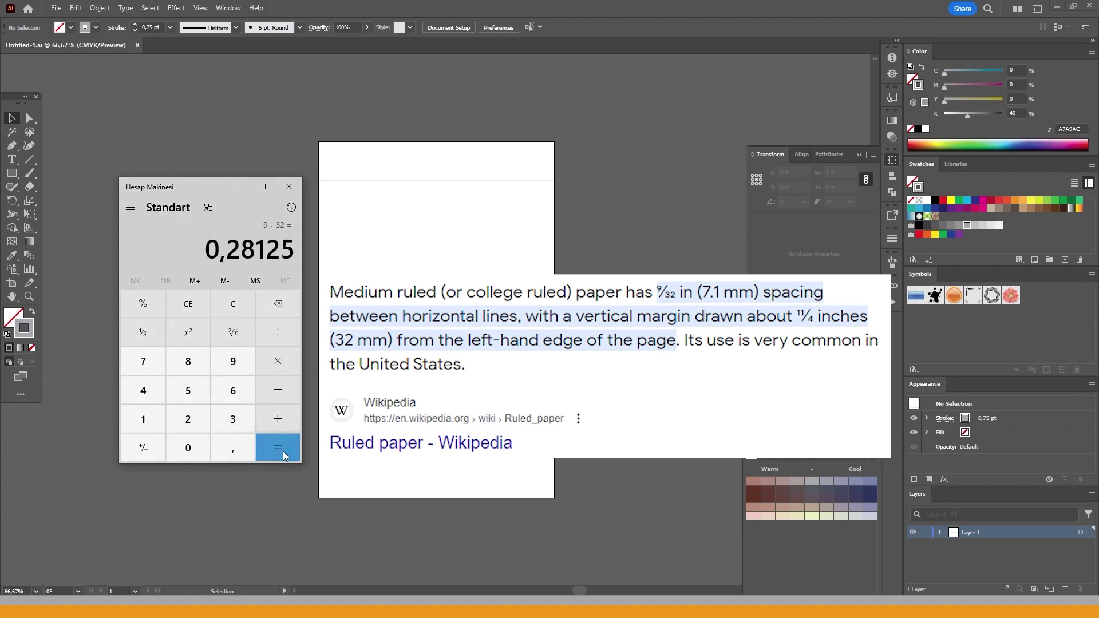
left_click_drag(206, 252, 298, 255)
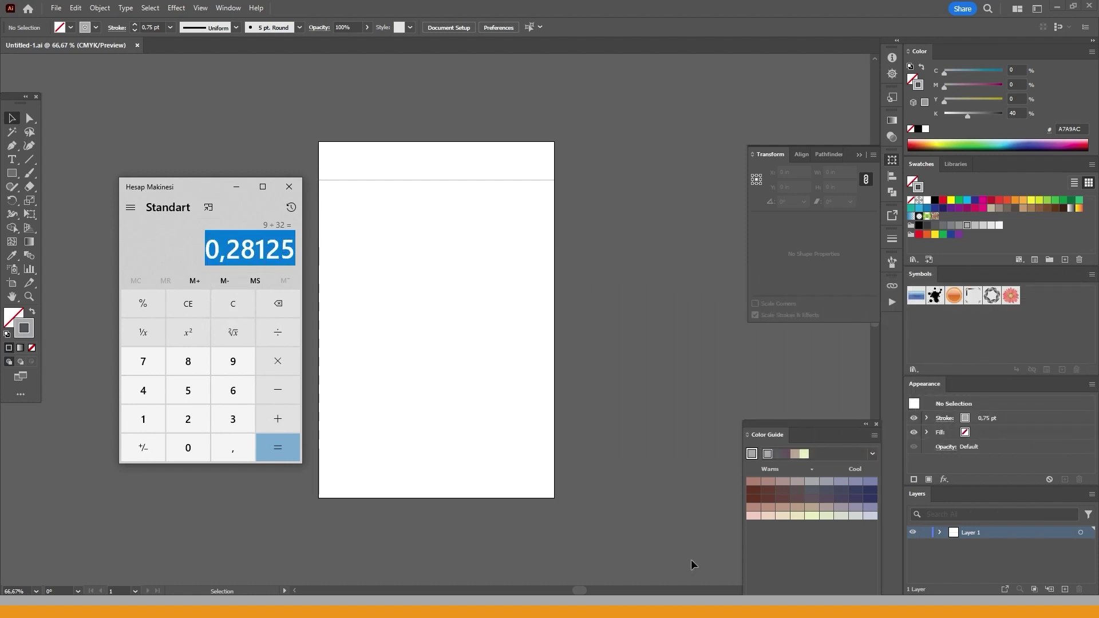
left_click(598, 398)
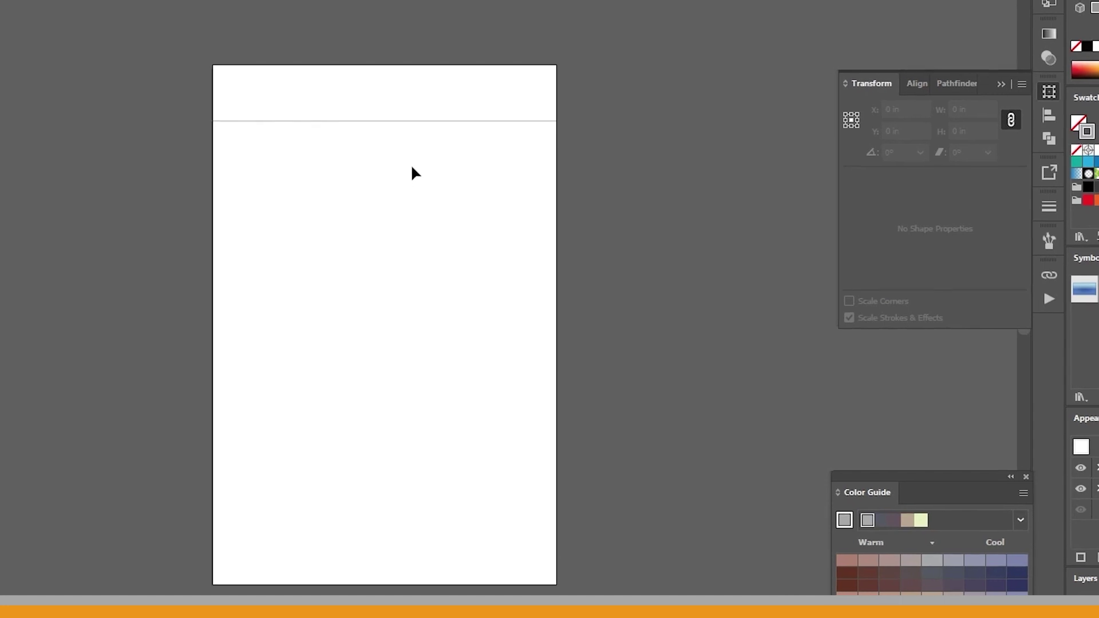
Select the grey line and enter a 0,28125 in vertical offset in the Move dialog.
left_click_drag(406, 160, 303, 91)
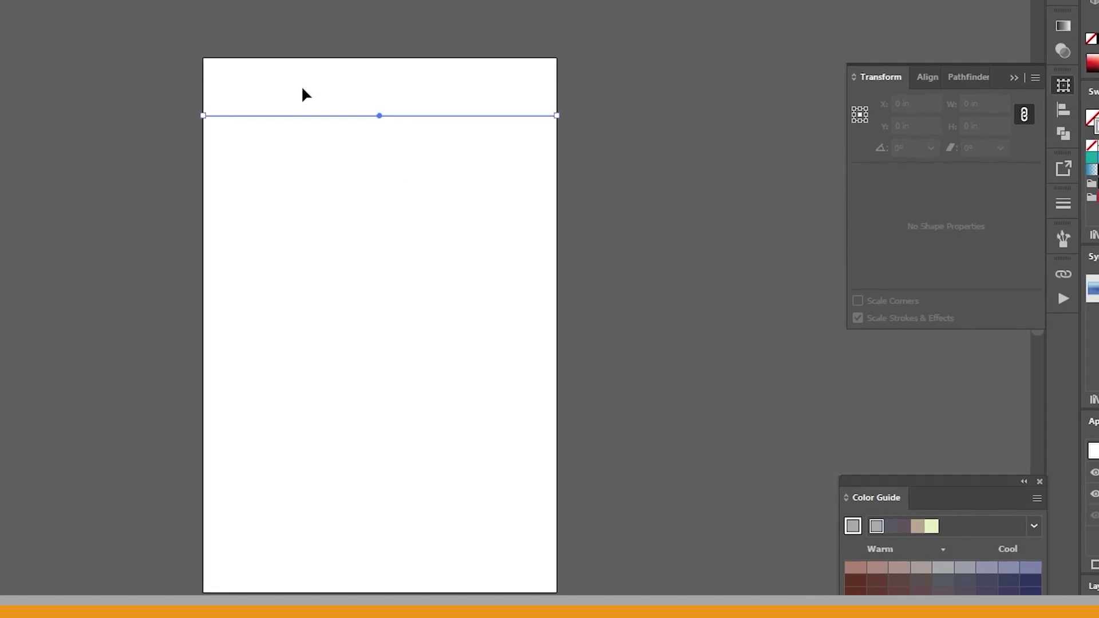
key("a")
key("shift+ctrl+m")
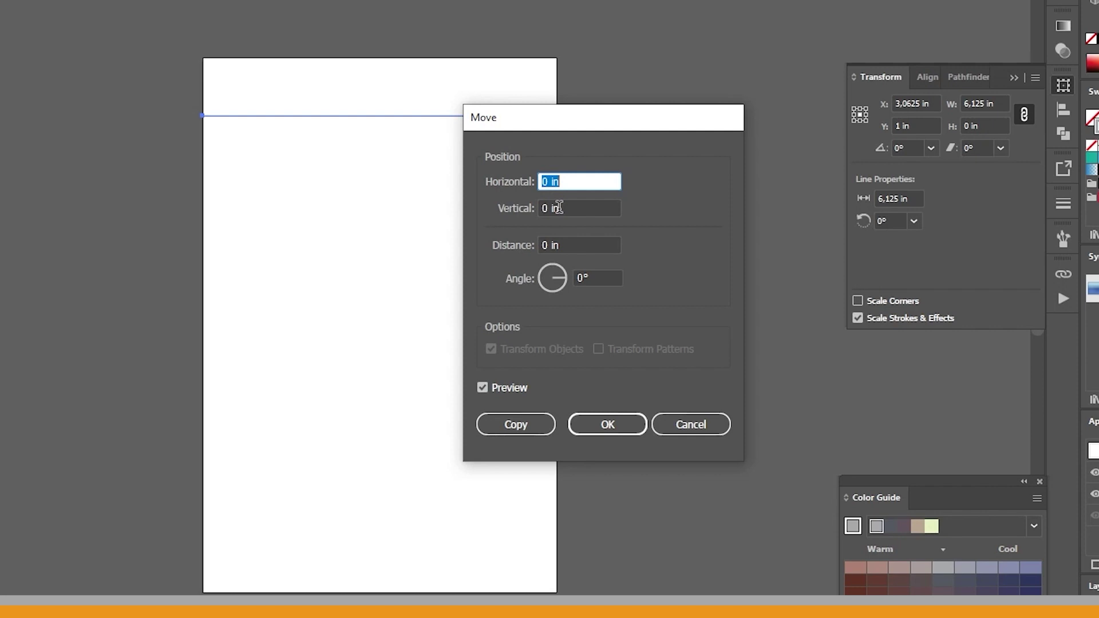
left_click_drag(559, 207, 521, 207)
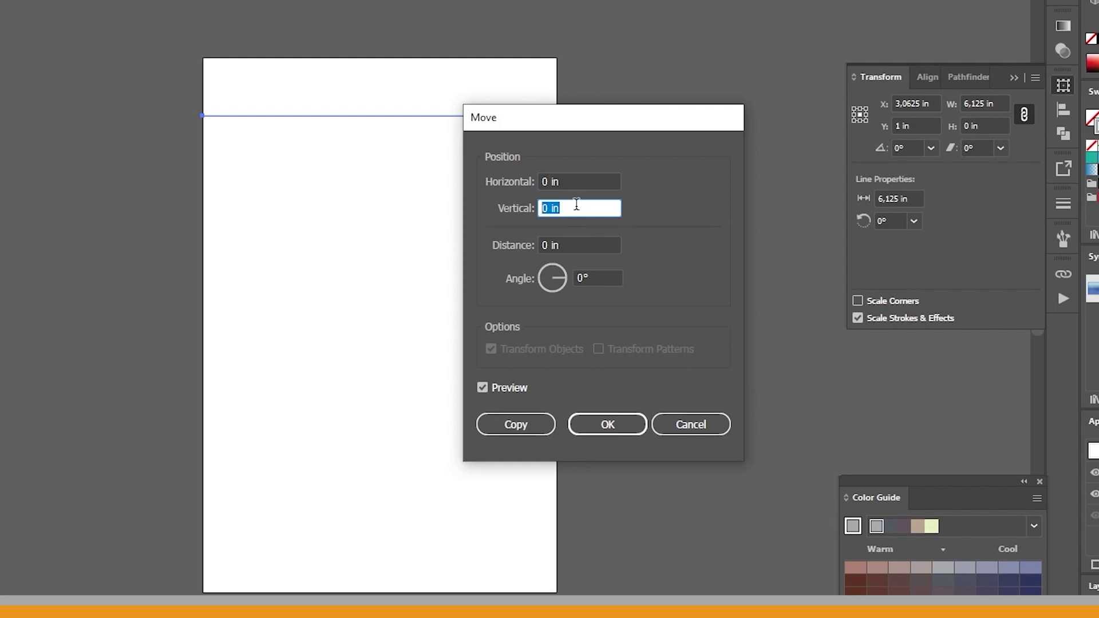
type("0,28125")
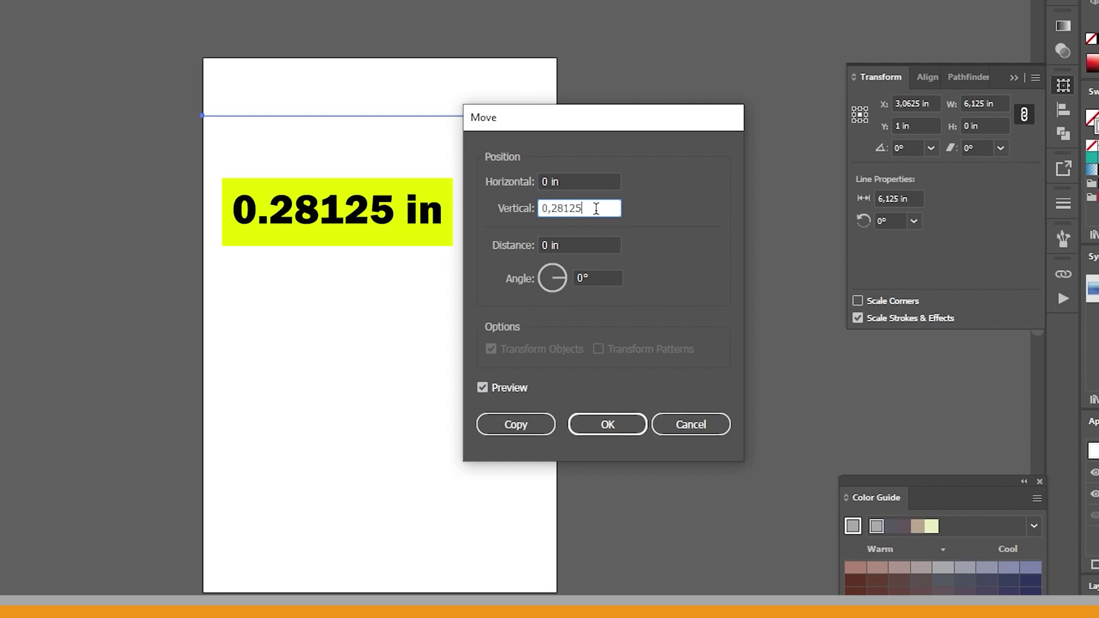
left_click(587, 243)
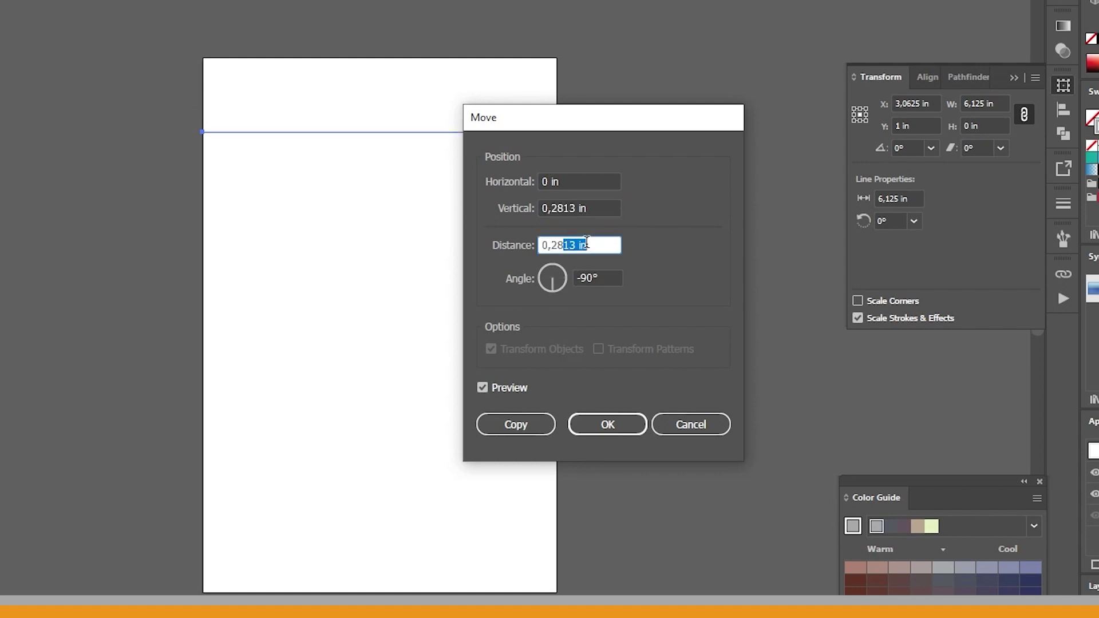
Preview the move and place a copy of the line at Y 1,2813 in, then deselect.
left_click_drag(592, 209, 538, 209)
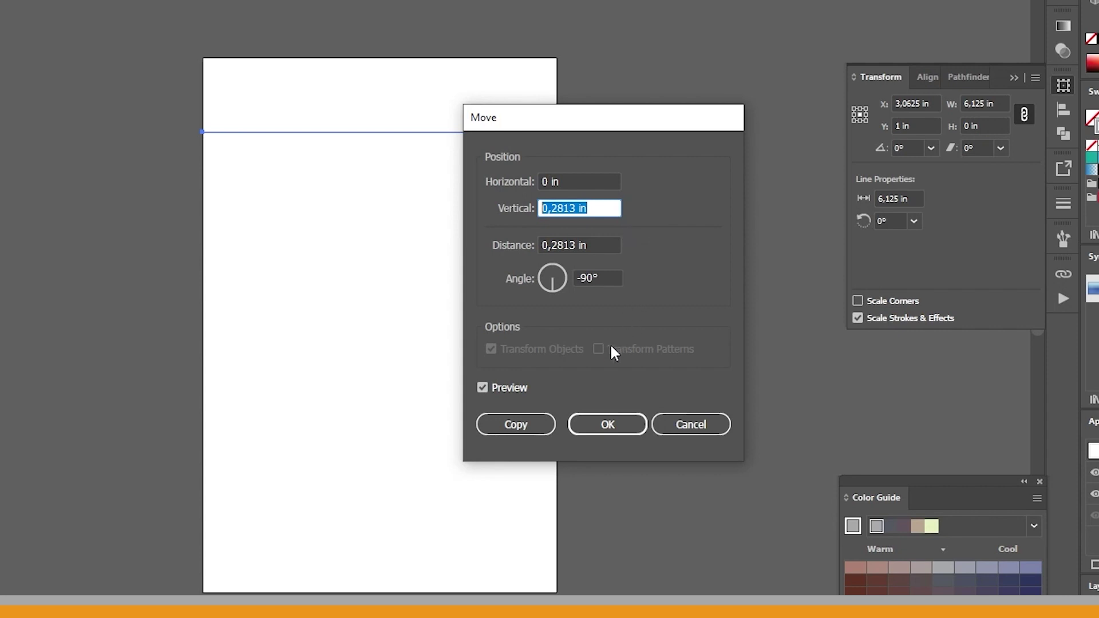
left_click(481, 387)
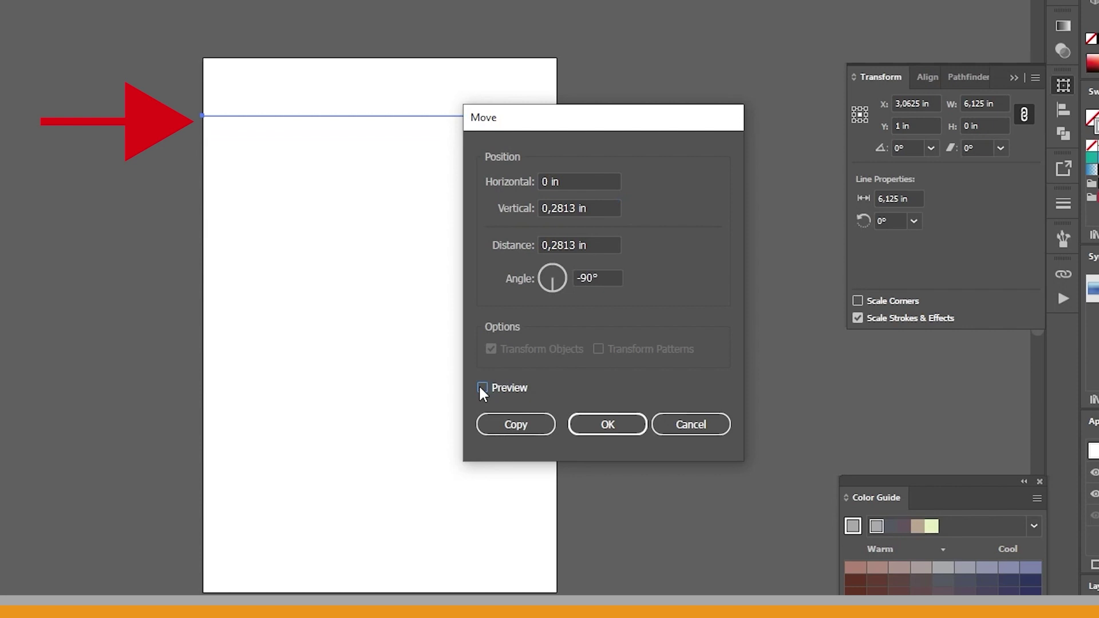
left_click(483, 387)
left_click(483, 388)
left_click(482, 387)
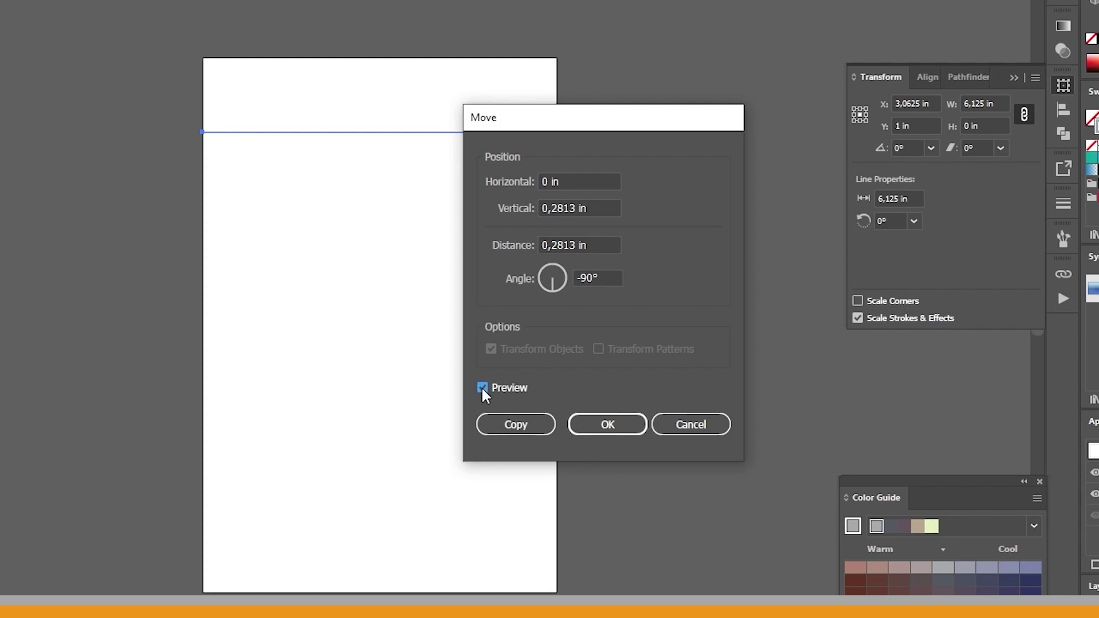
left_click(515, 427)
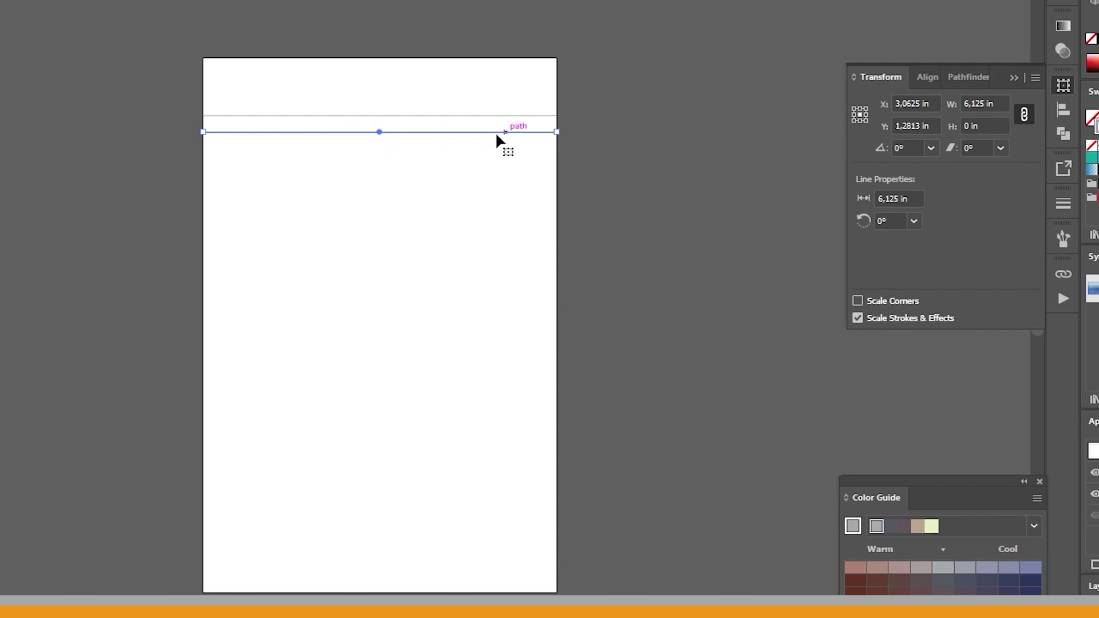
left_click(418, 146)
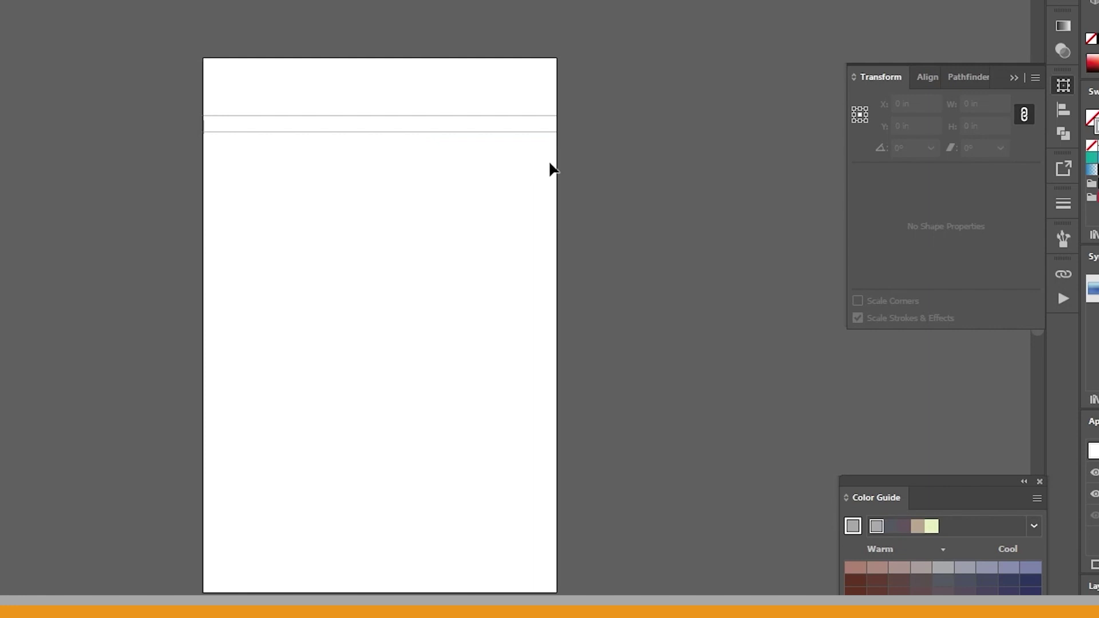
left_click_drag(550, 166, 493, 100)
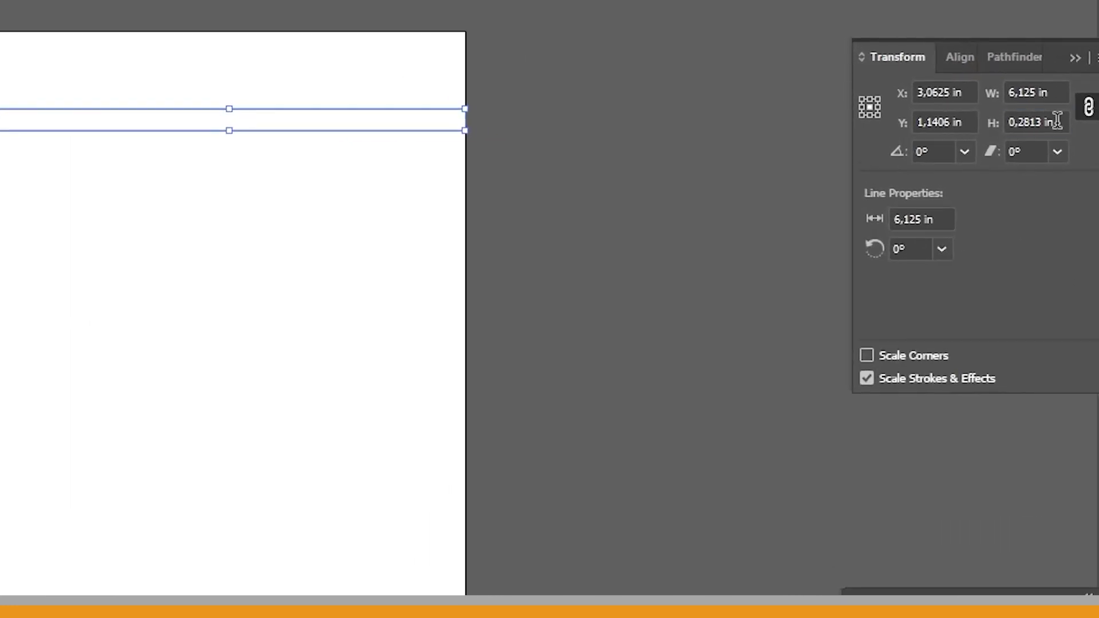
double_click(1036, 122)
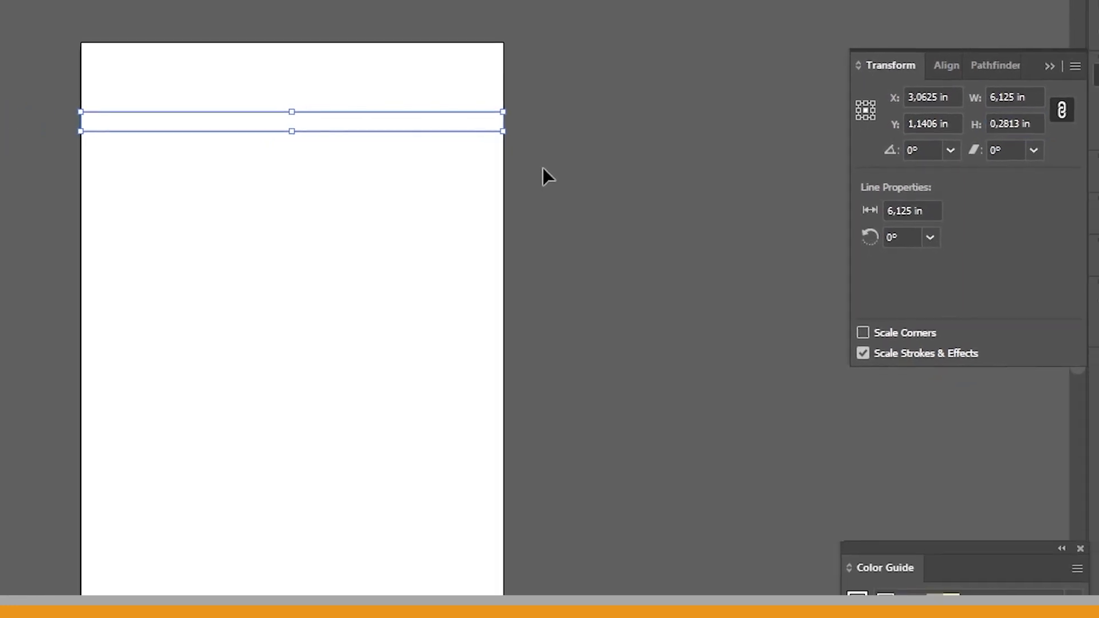
left_click(558, 165)
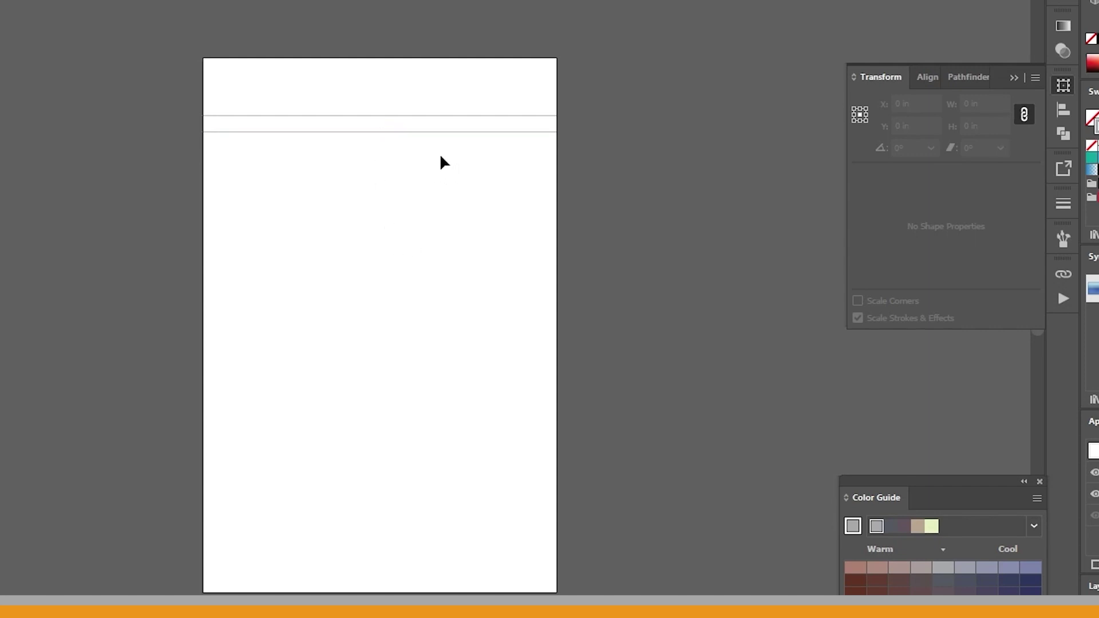
Repeat Transform Again on the second line to add ruled lines down to Y 8,5951 in.
left_click(371, 129)
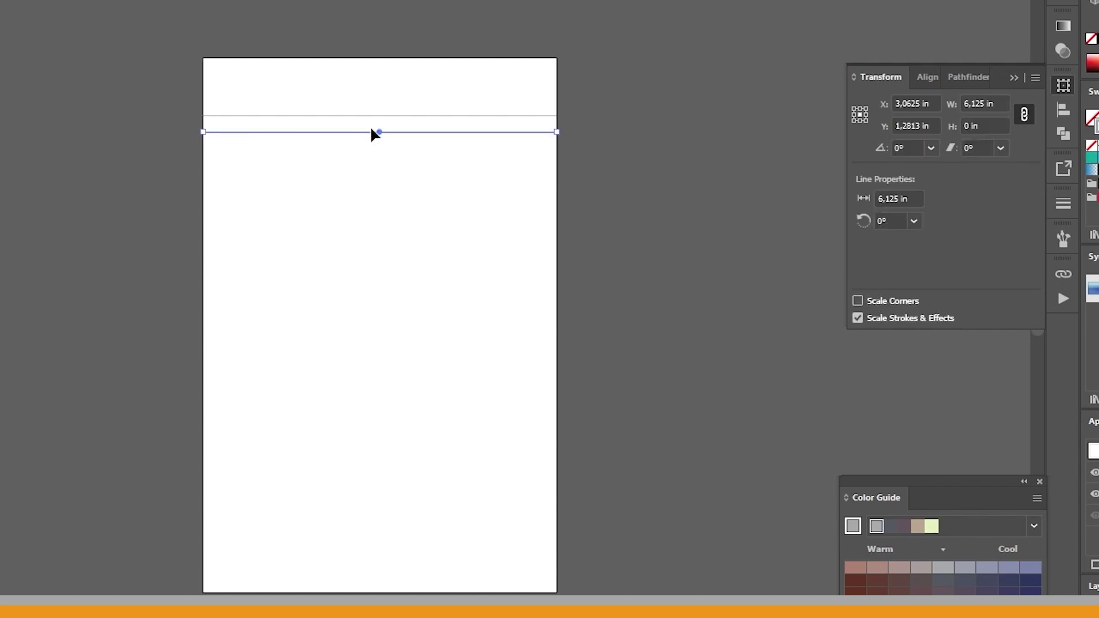
key("ctrl+d")
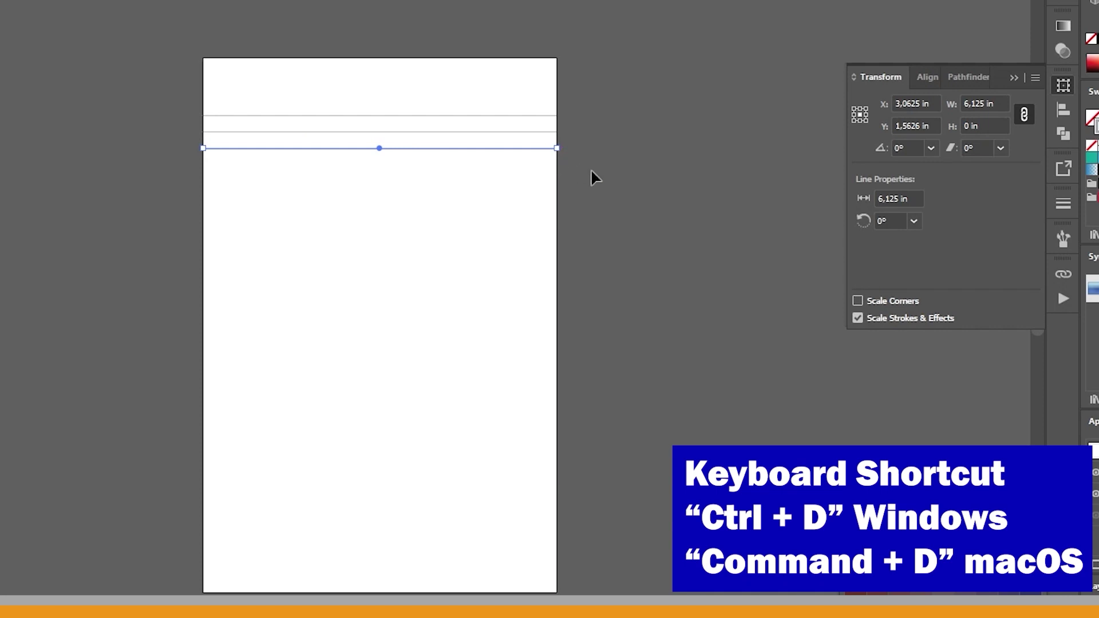
key("ctrl+d")
key("ctrl+d")
key("ctrl+d")
key("ctrl+d")
key("ctrl+d")
key("ctrl+d")
key("ctrl+d")
key("ctrl+d")
key("ctrl+d")
key("ctrl+d")
key("ctrl+d")
key("ctrl+d")
key("ctrl+d")
key("ctrl+d")
key("ctrl+d")
key("ctrl+d")
key("ctrl+d")
key("ctrl+d")
key("ctrl+d")
key("ctrl+d")
key("ctrl+d")
key("ctrl+d")
key("ctrl+d")
key("ctrl+d")
key("ctrl+d")
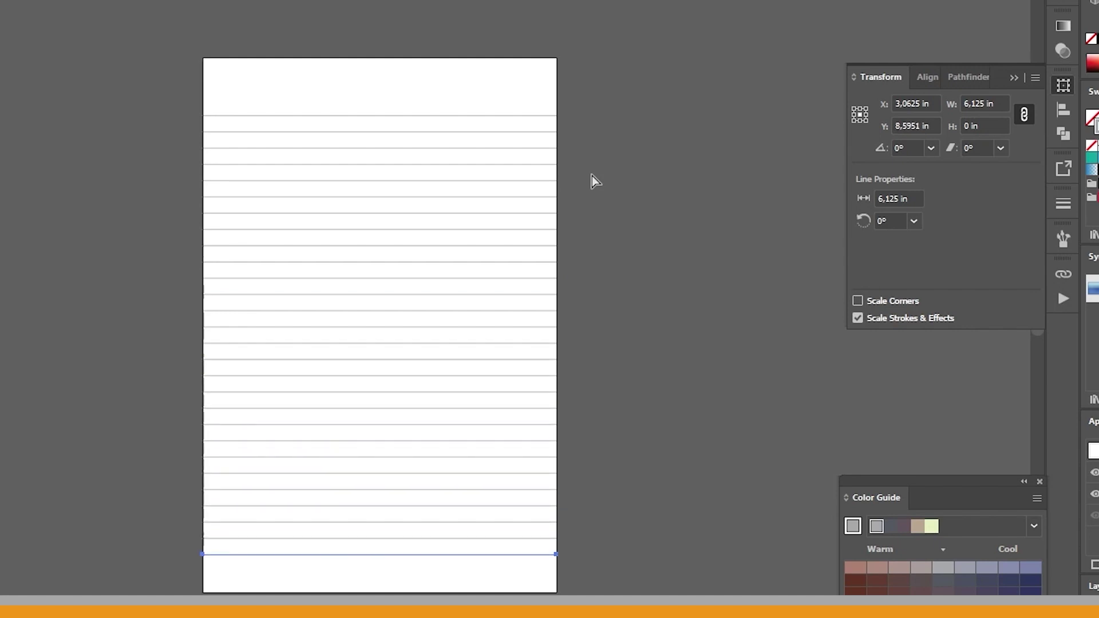
left_click(610, 260)
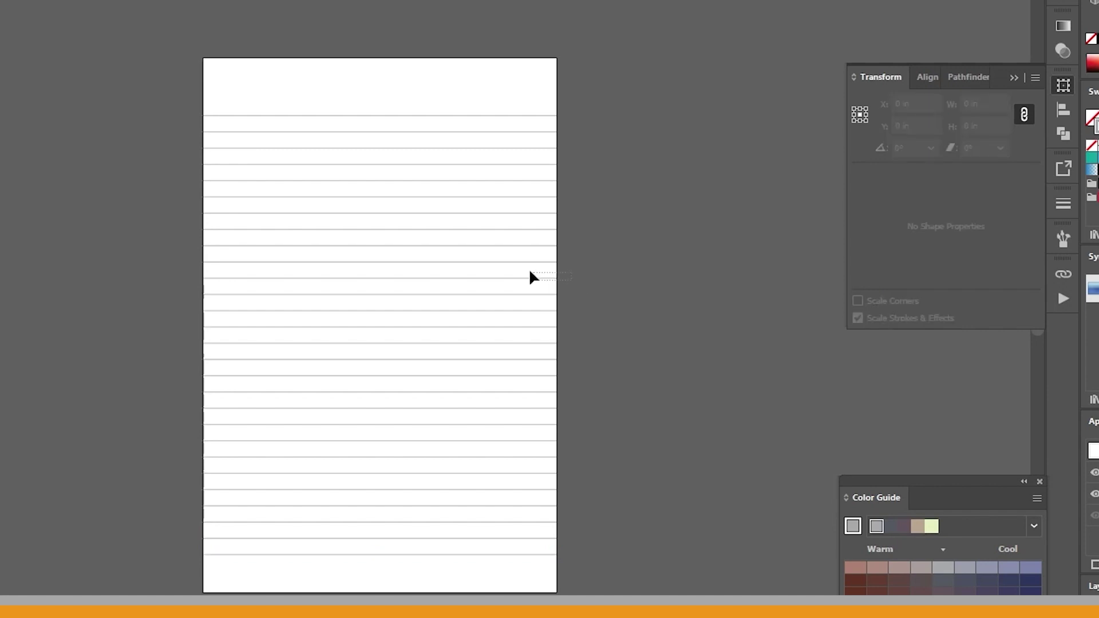
left_click_drag(530, 277, 507, 263)
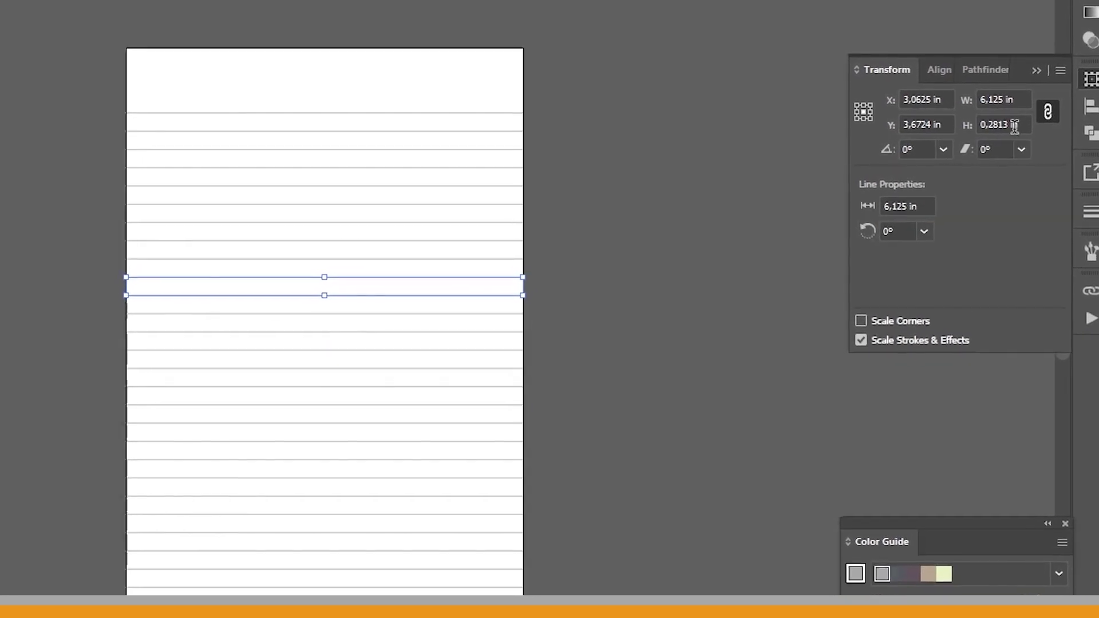
left_click(1013, 125)
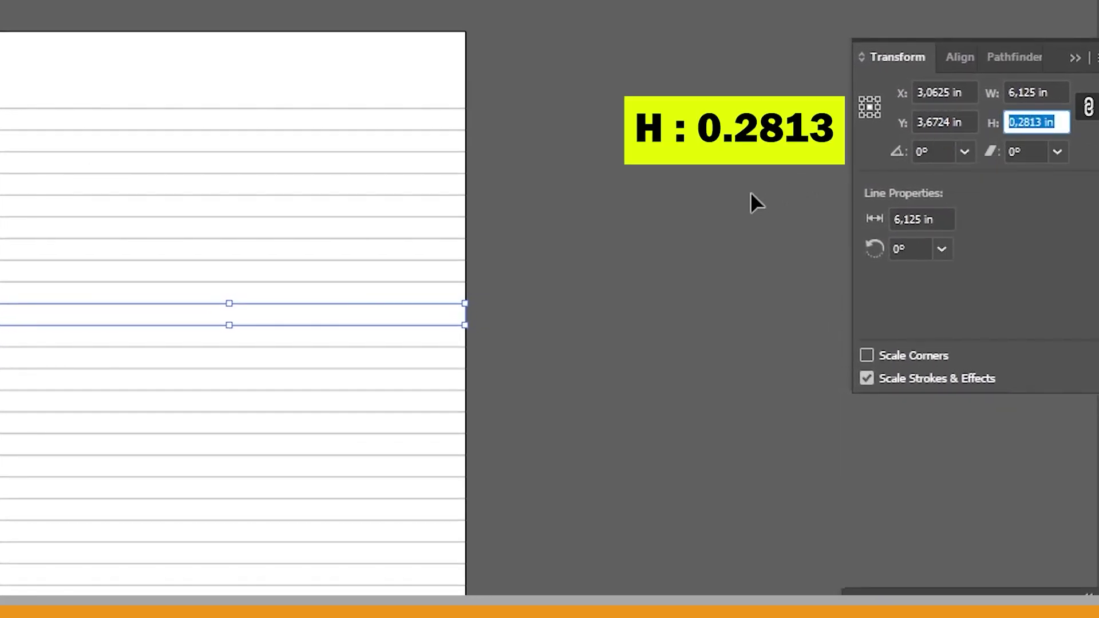
left_click(589, 241)
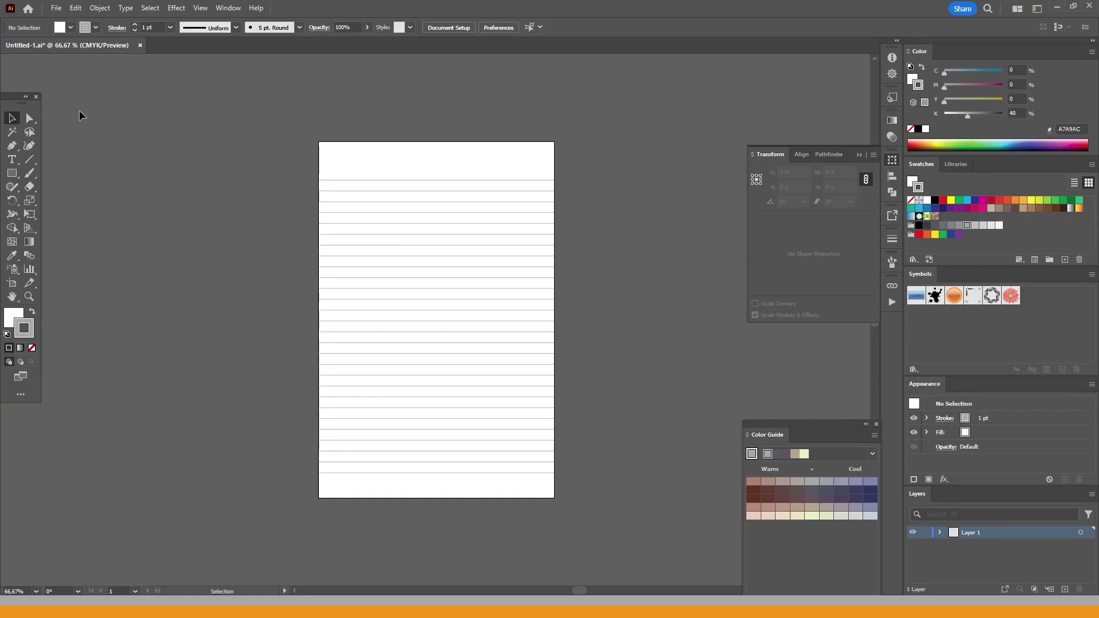
Create a 6.125 × 9.25 in document with 100 artboards and 0 spacing between them.
left_click(56, 8)
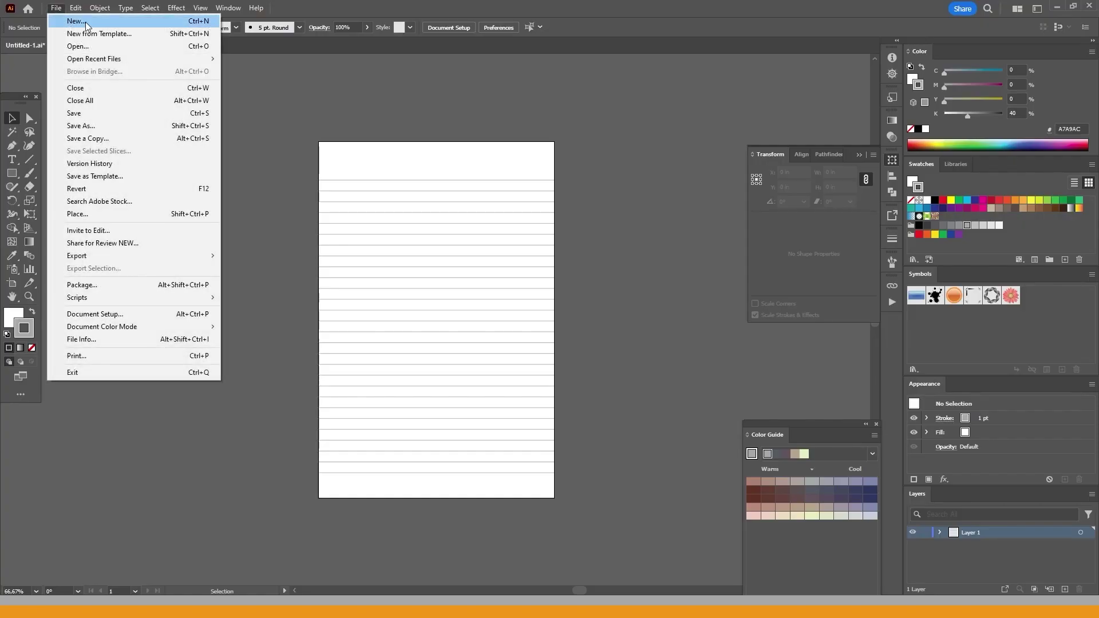
left_click(85, 21)
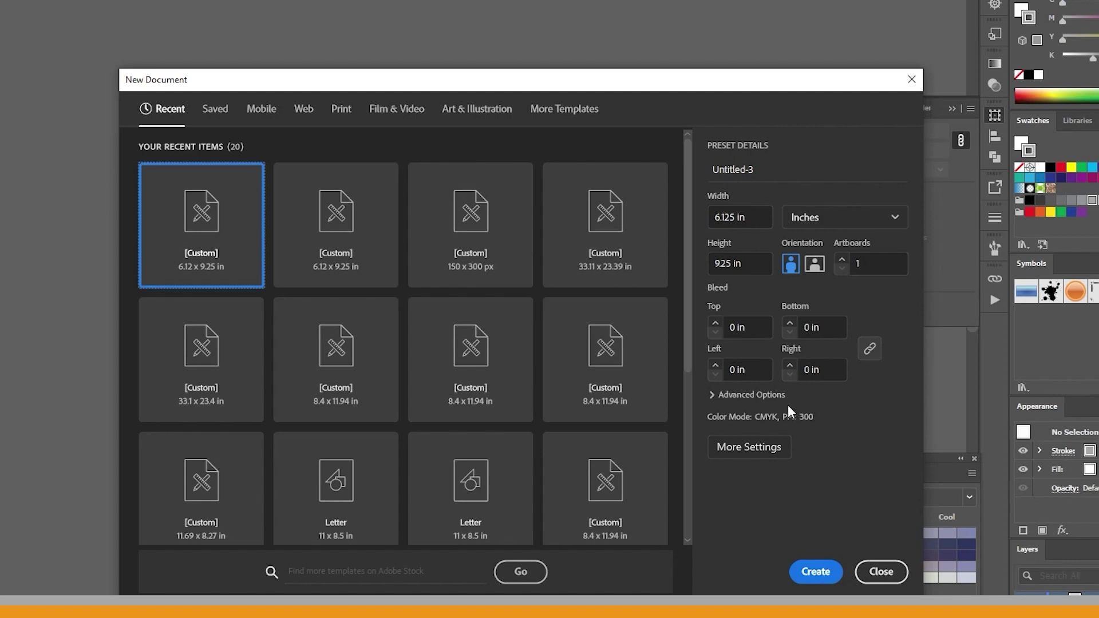
left_click(750, 396)
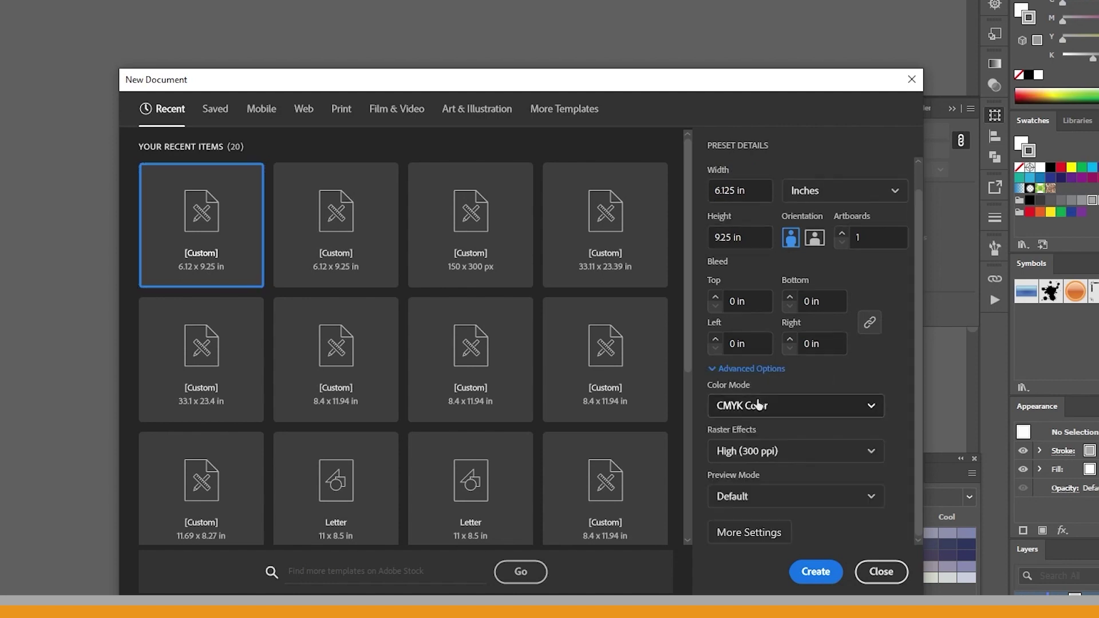
left_click(750, 532)
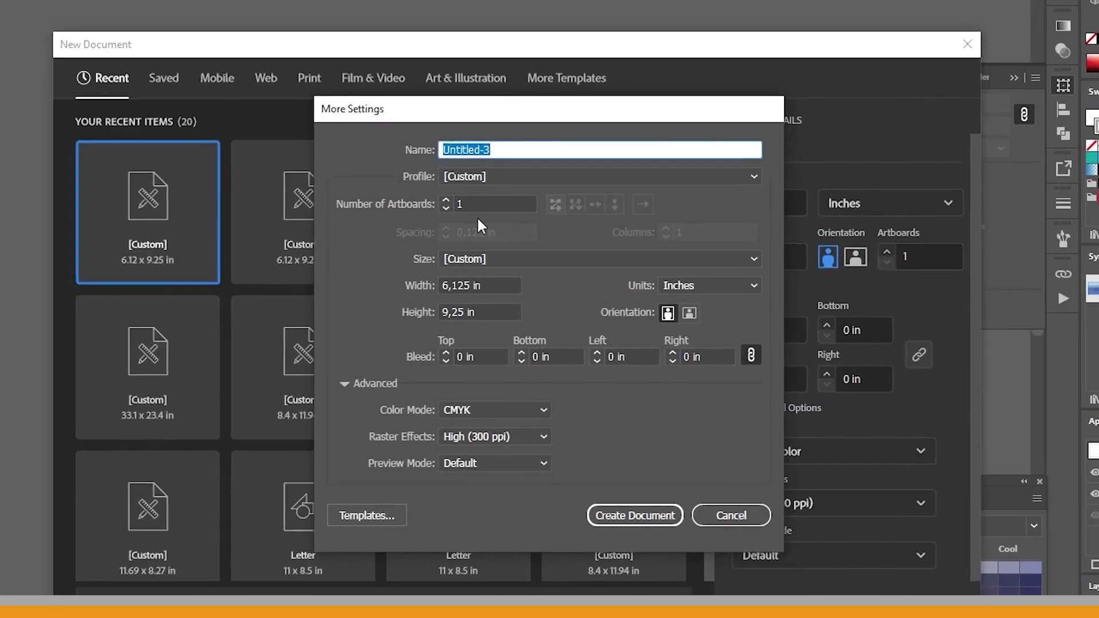
left_click(486, 212)
type("00")
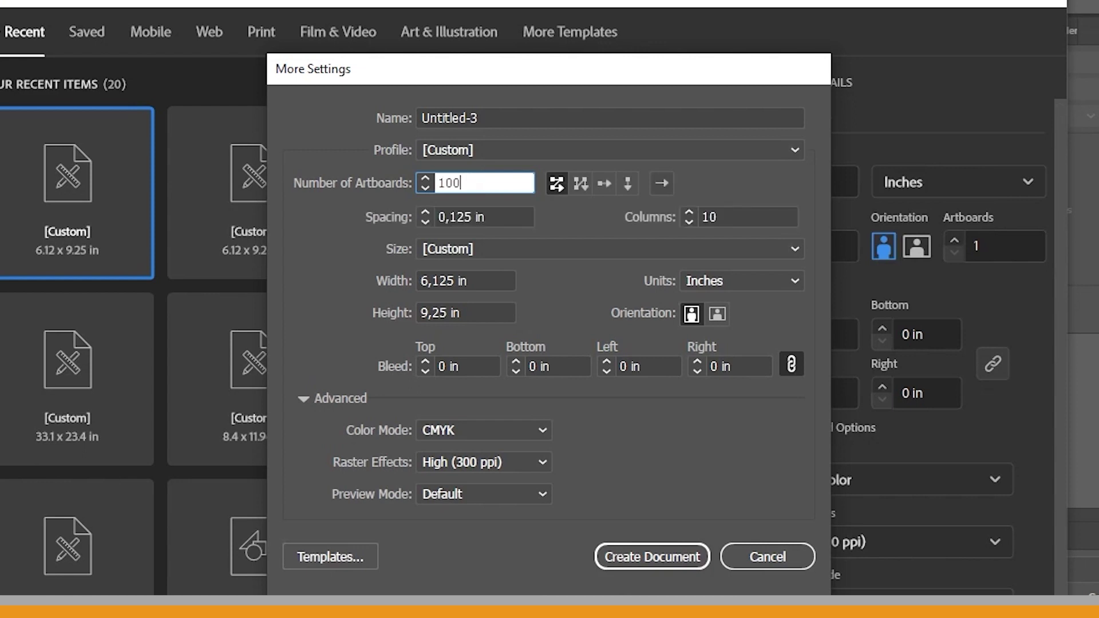
key("Tab")
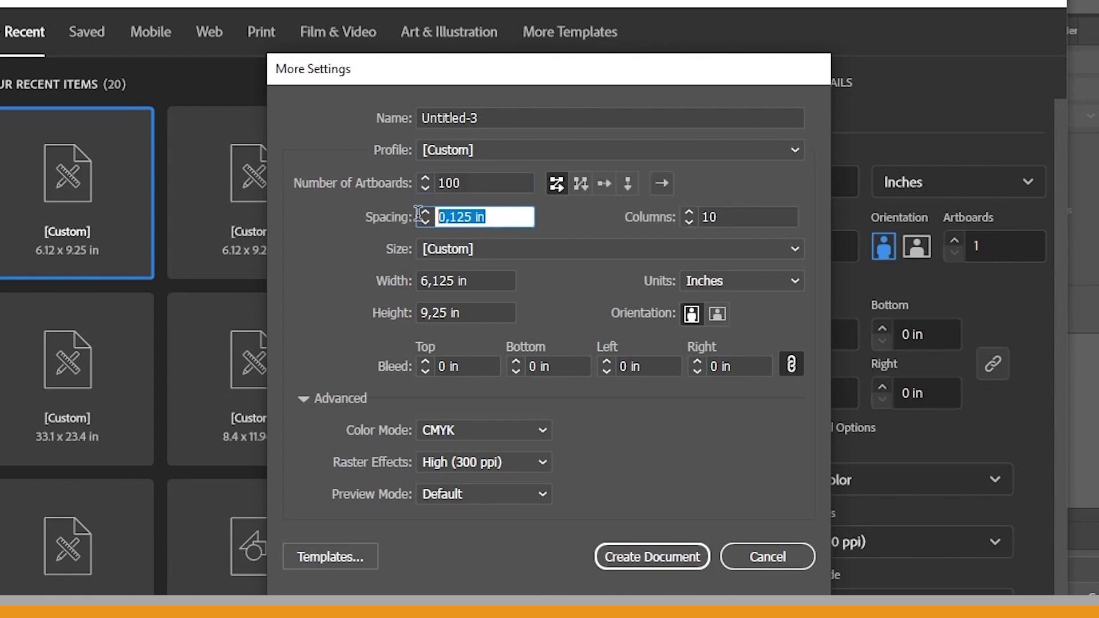
type("0")
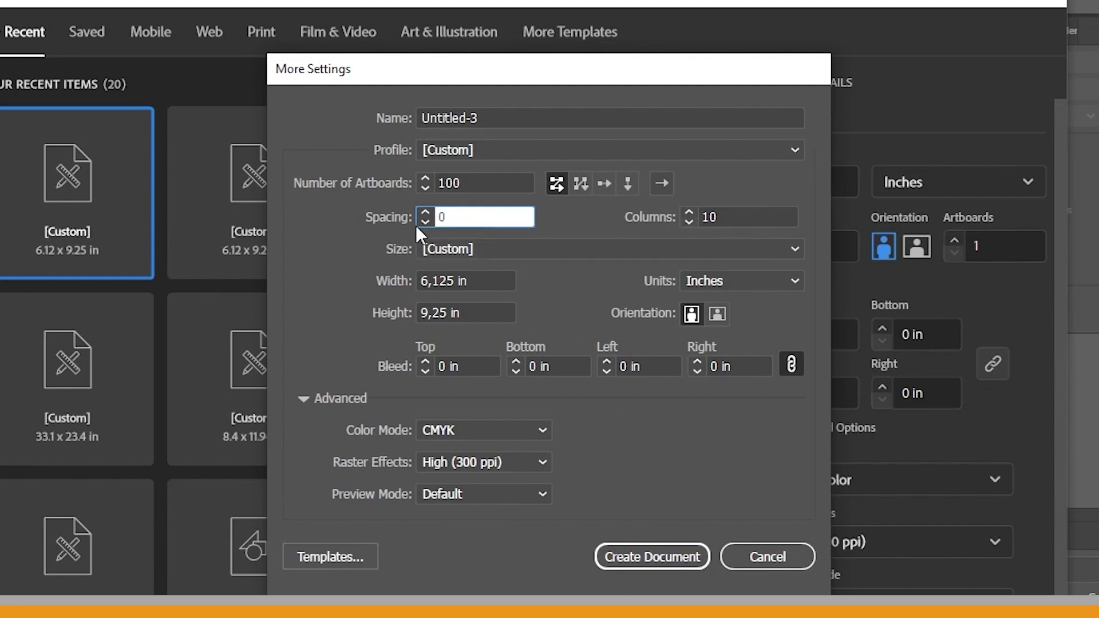
left_click(659, 559)
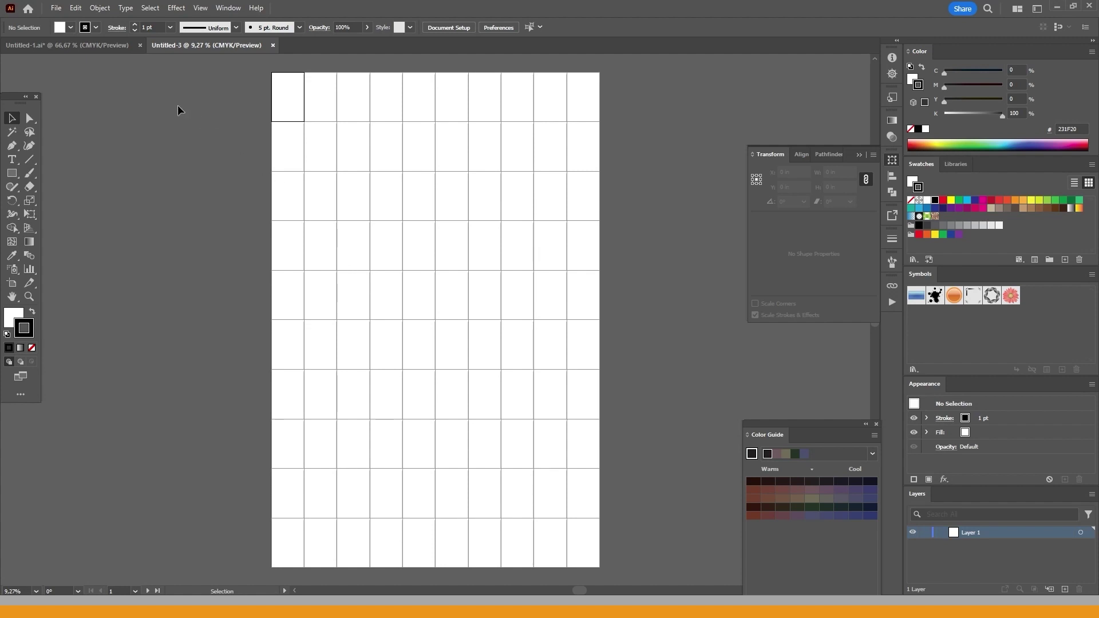
In Untitled-1, select all the gray ruled lines, group them, and copy the group.
left_click(72, 47)
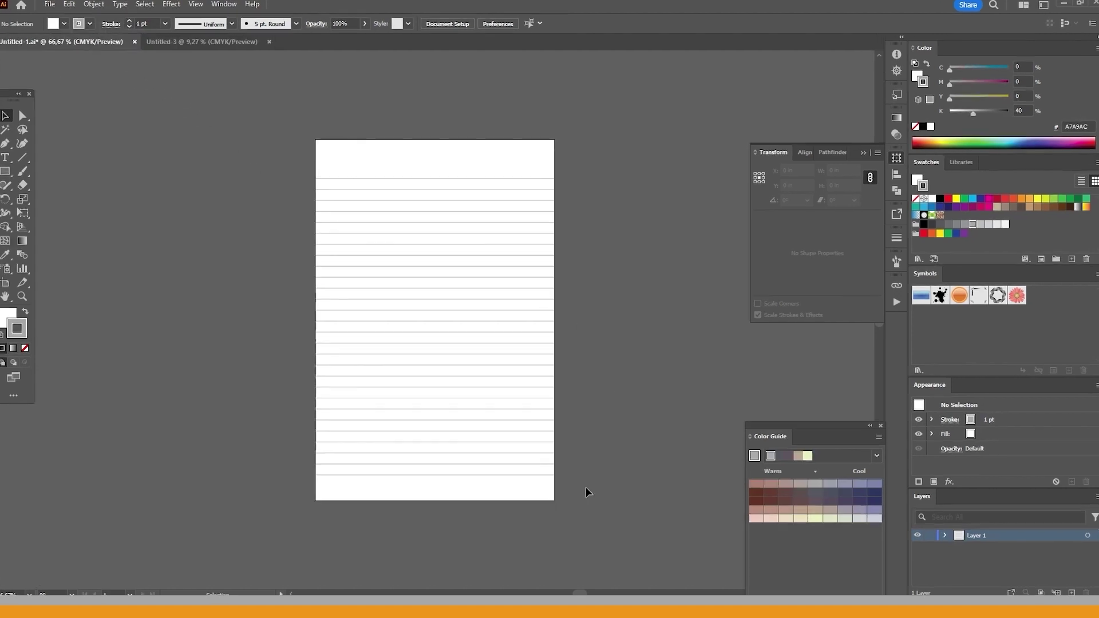
key("ctrl+a")
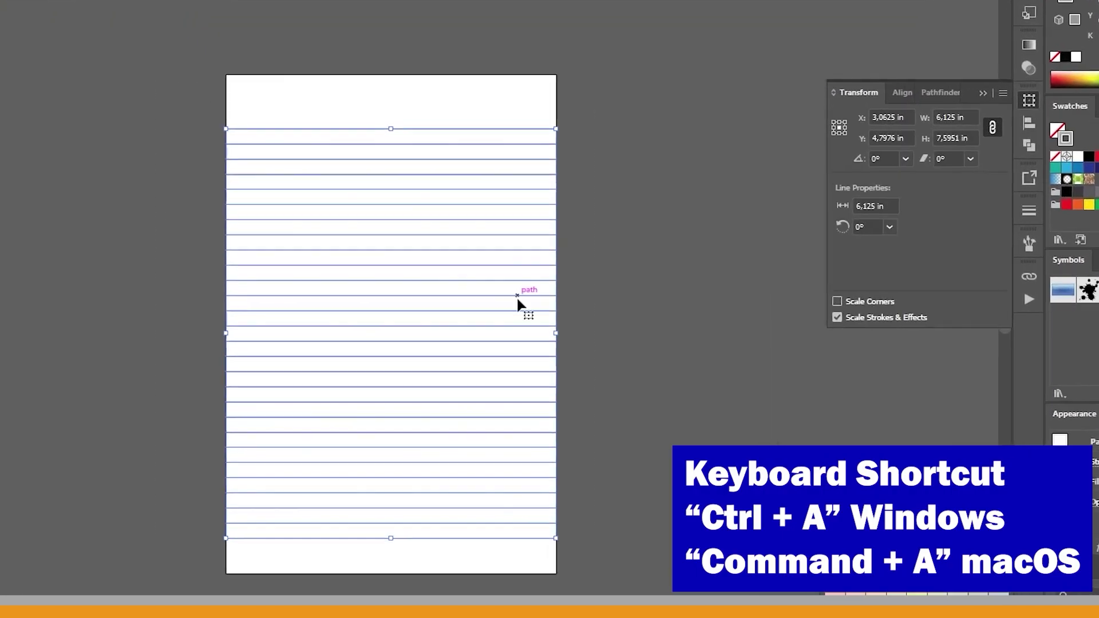
right_click(406, 281)
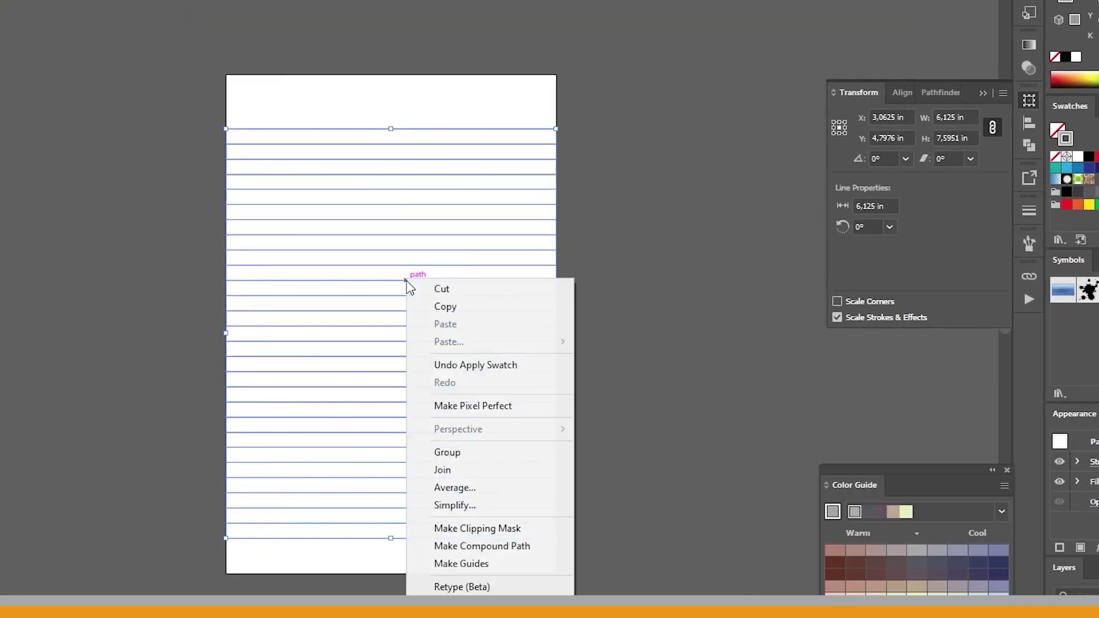
left_click(459, 454)
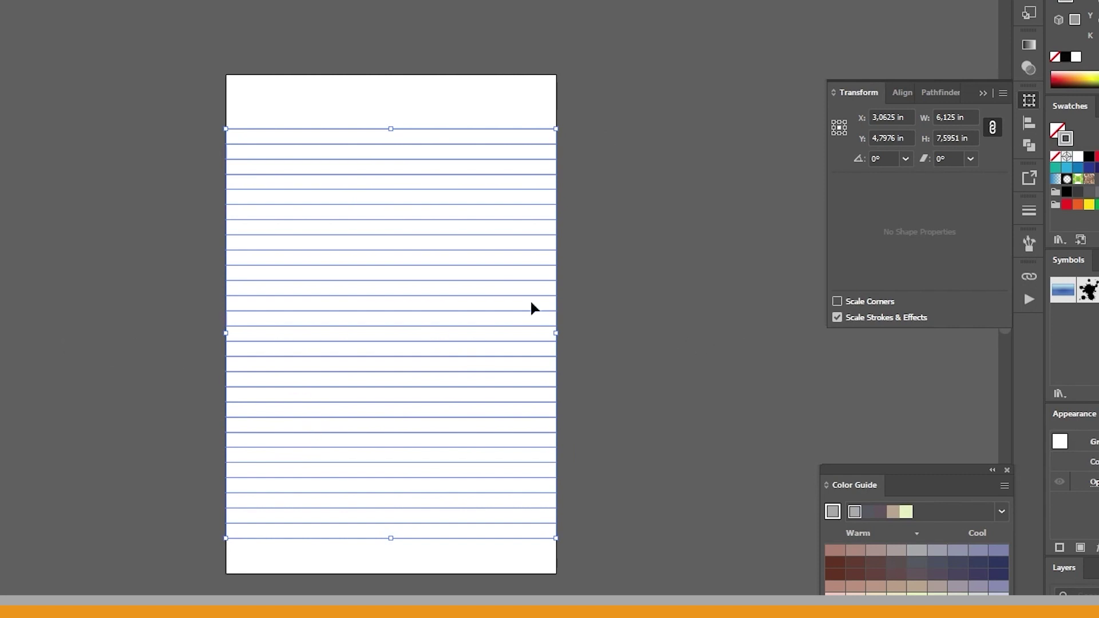
right_click(431, 263)
left_click(479, 294)
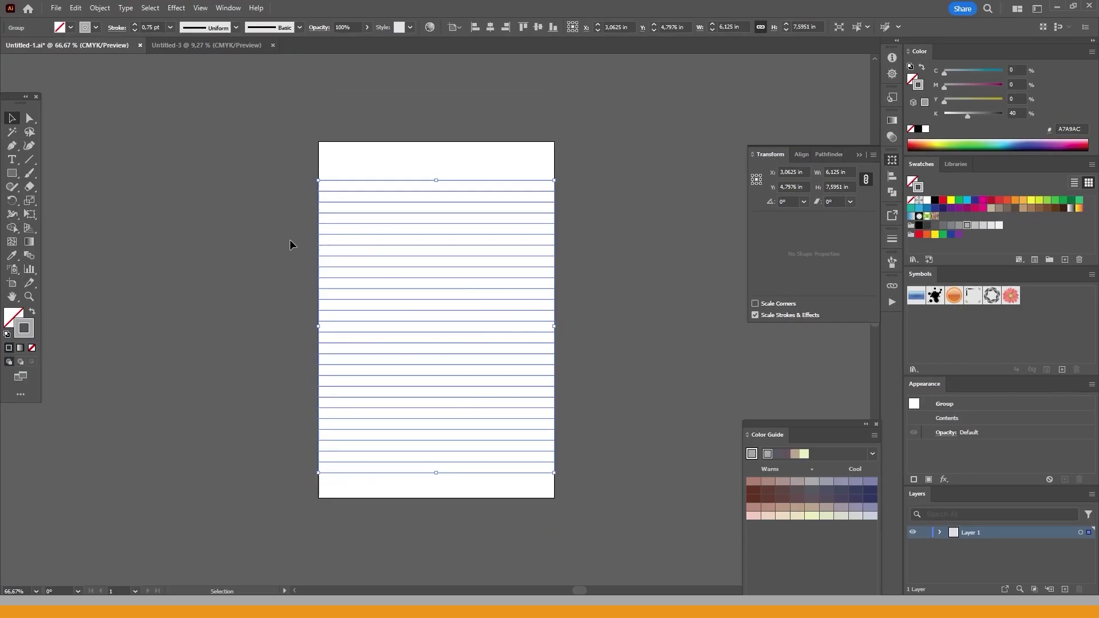
Paste the ruled-line group onto all 100 artboards in Untitled-3, then deselect it.
left_click(196, 46)
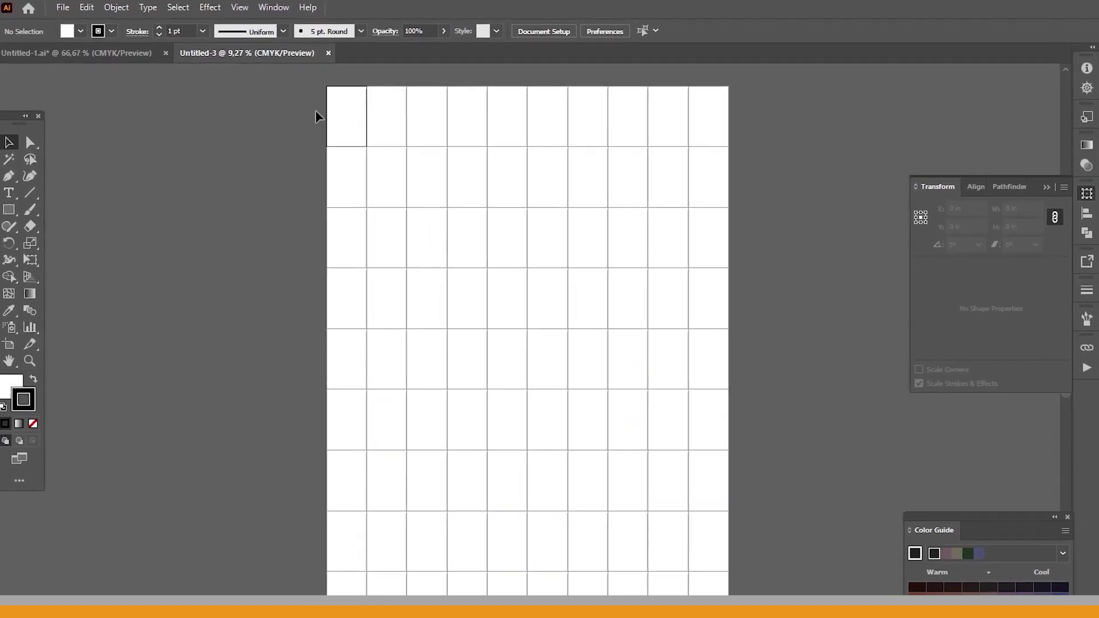
left_click(75, 8)
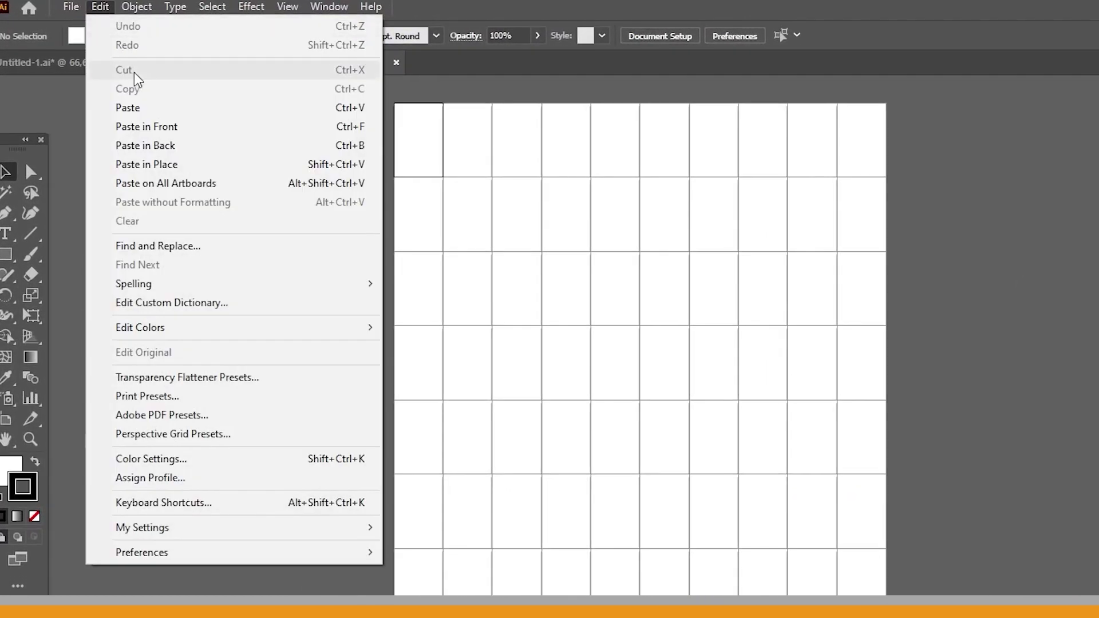
left_click(185, 188)
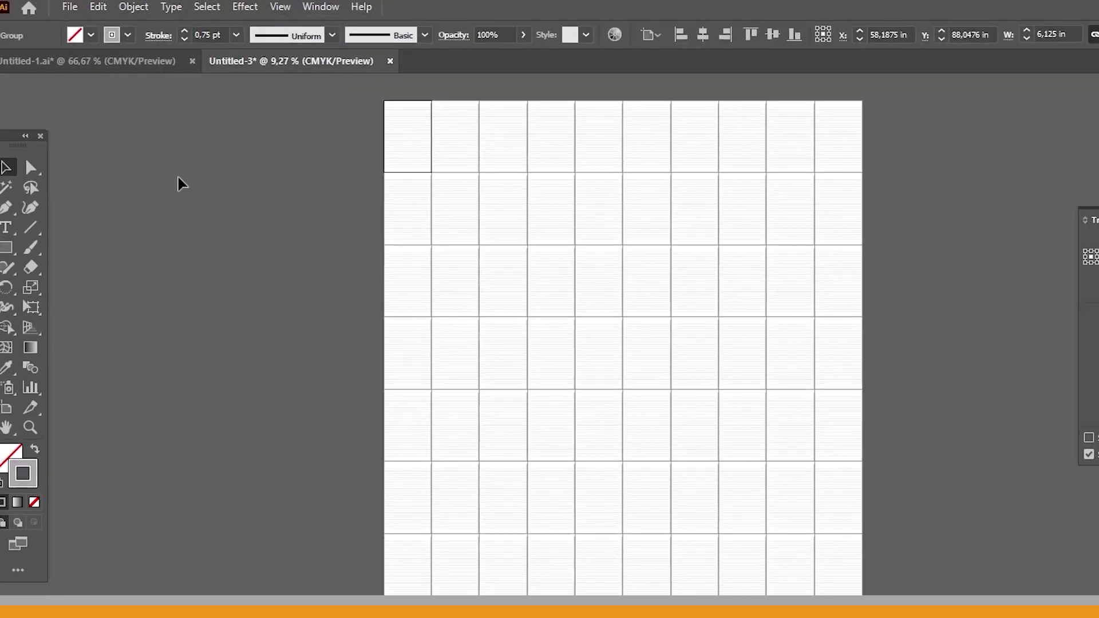
left_click(647, 226)
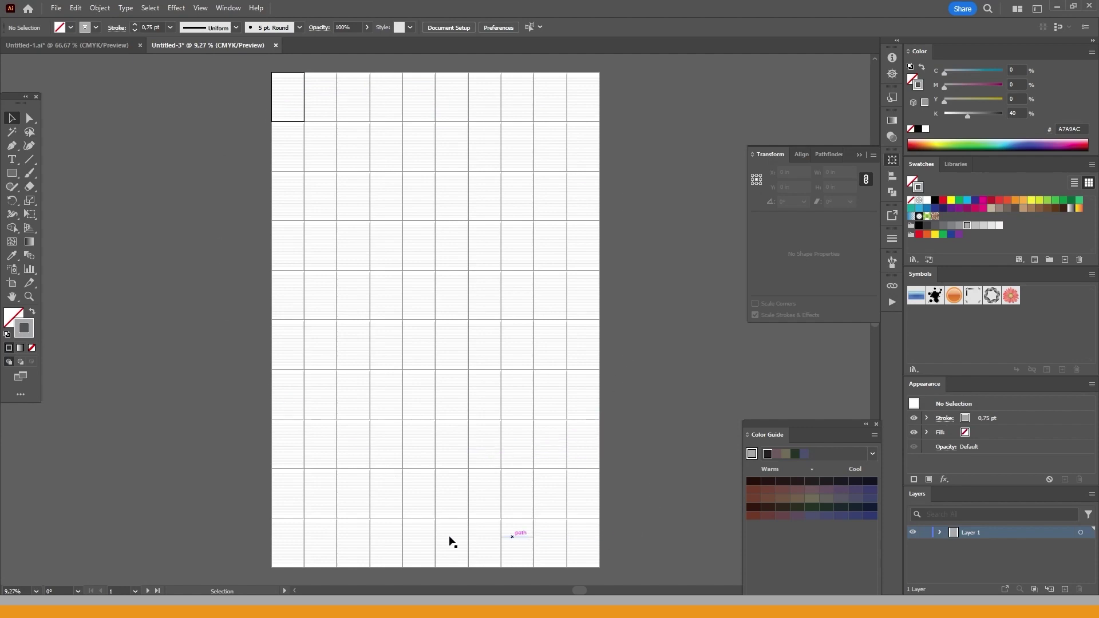
Reset default fill and stroke, then save the document in Adobe PDF format.
key("d")
left_click(56, 9)
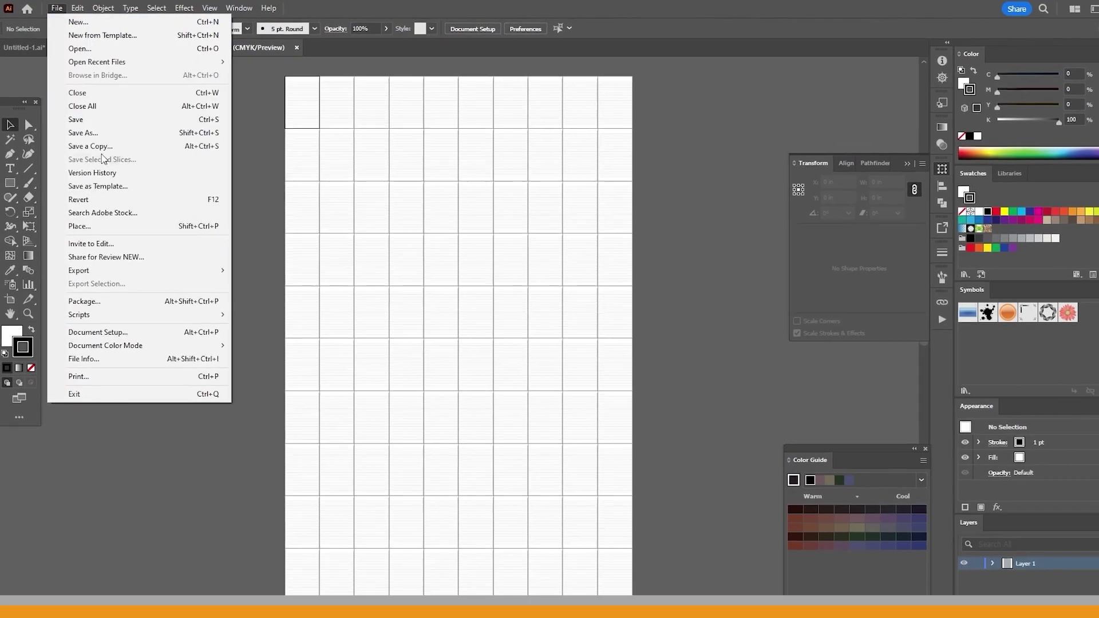
left_click(115, 131)
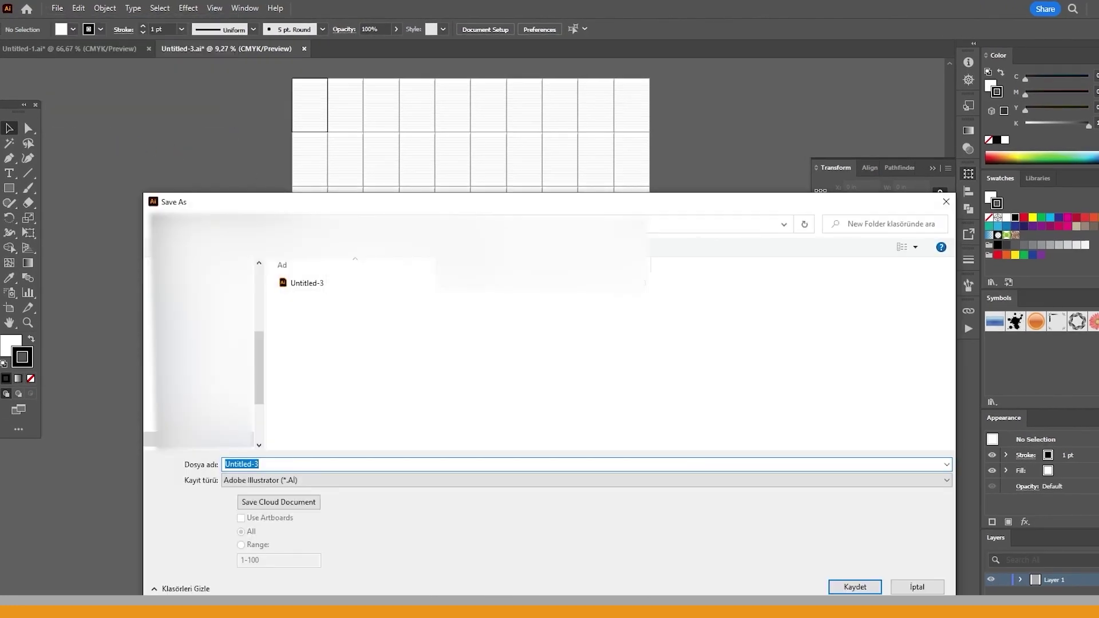
left_click(322, 482)
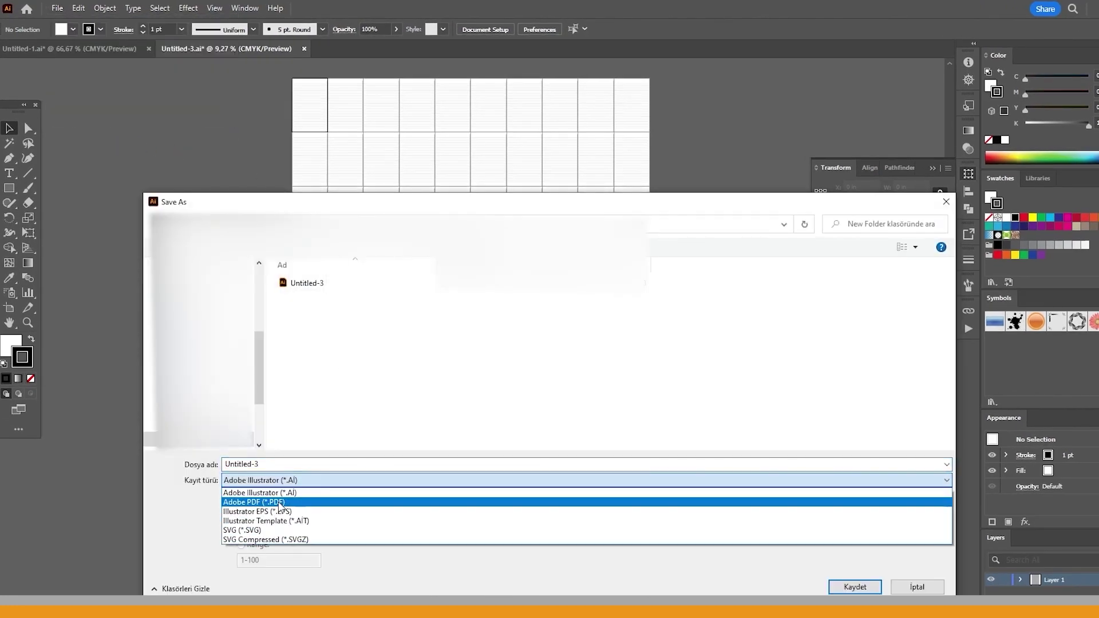
left_click(280, 502)
left_click(855, 586)
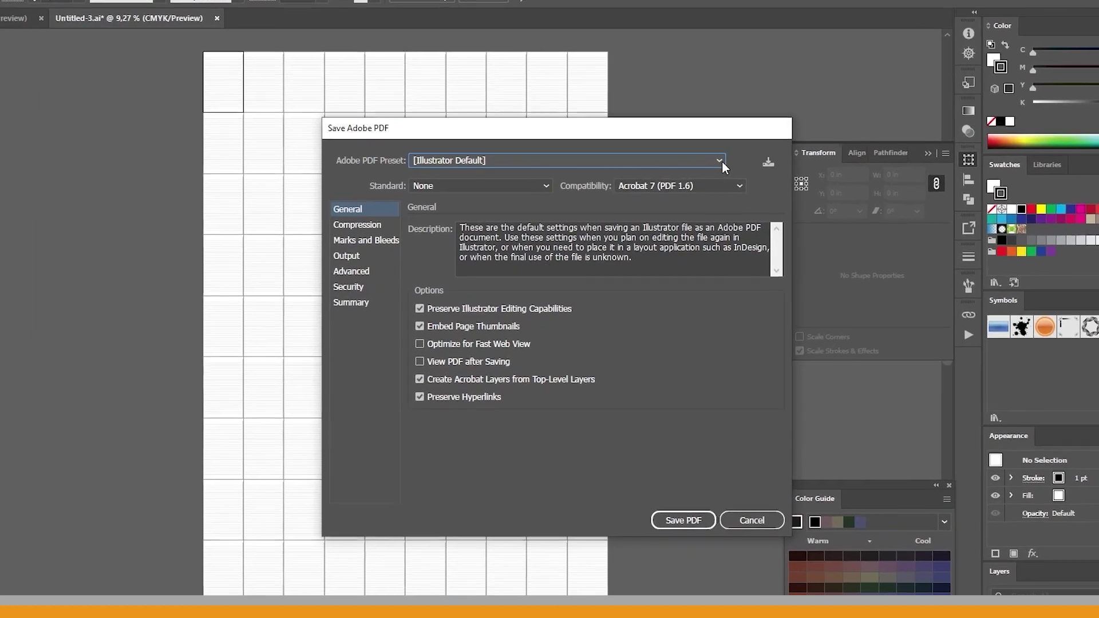
Apply the [High Quality Print] preset with Preserve Illustrator Editing Capabilities off, confirming the warning.
left_click(722, 162)
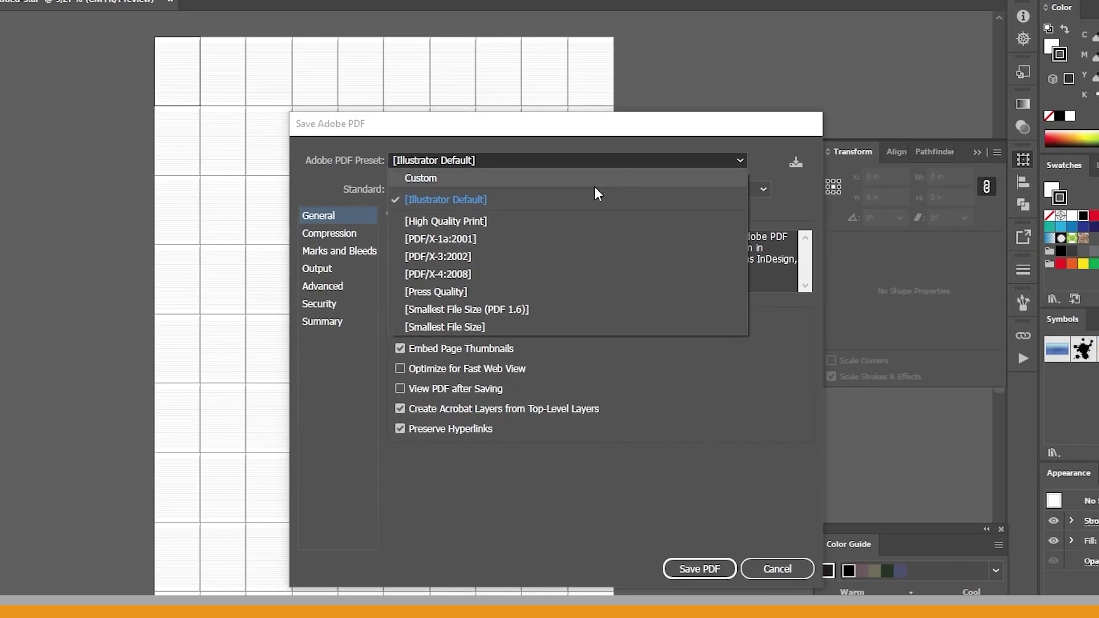
left_click(456, 222)
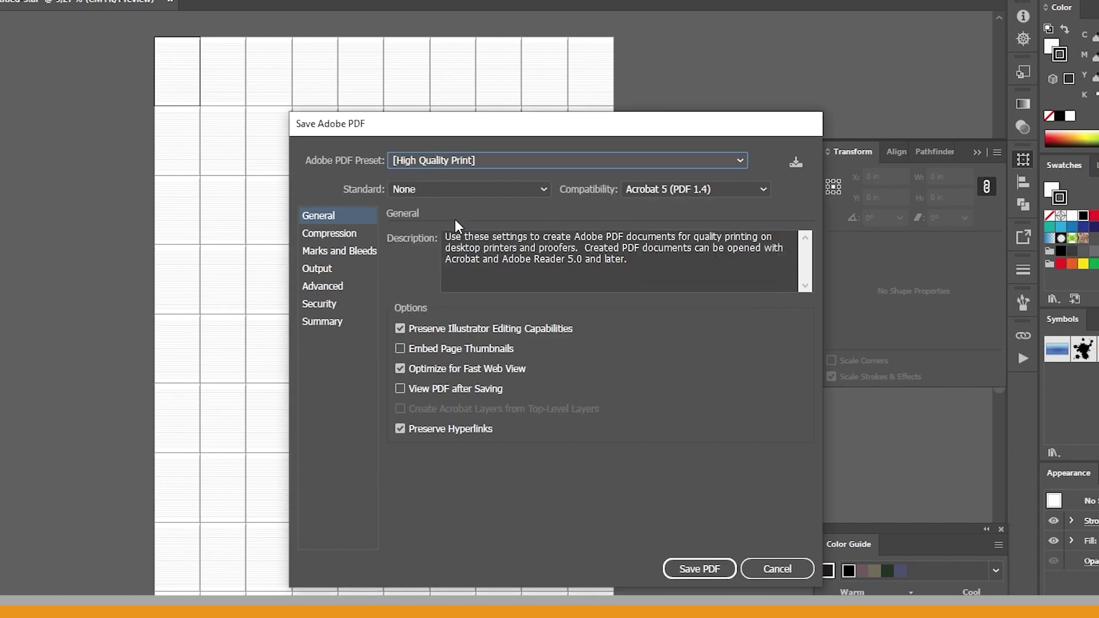
left_click(401, 330)
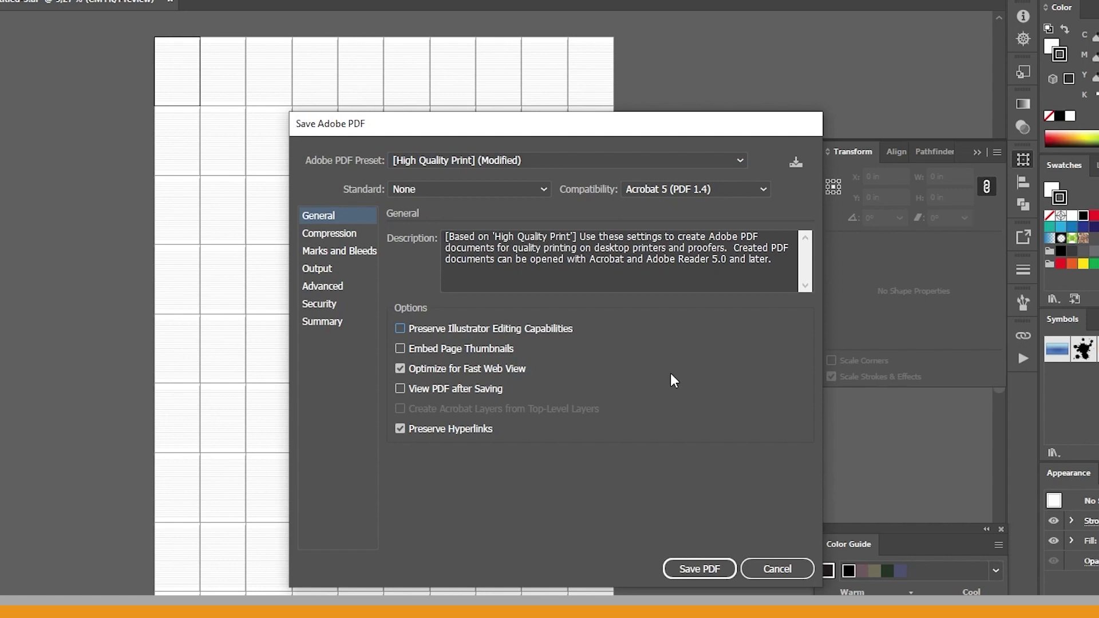
left_click(705, 572)
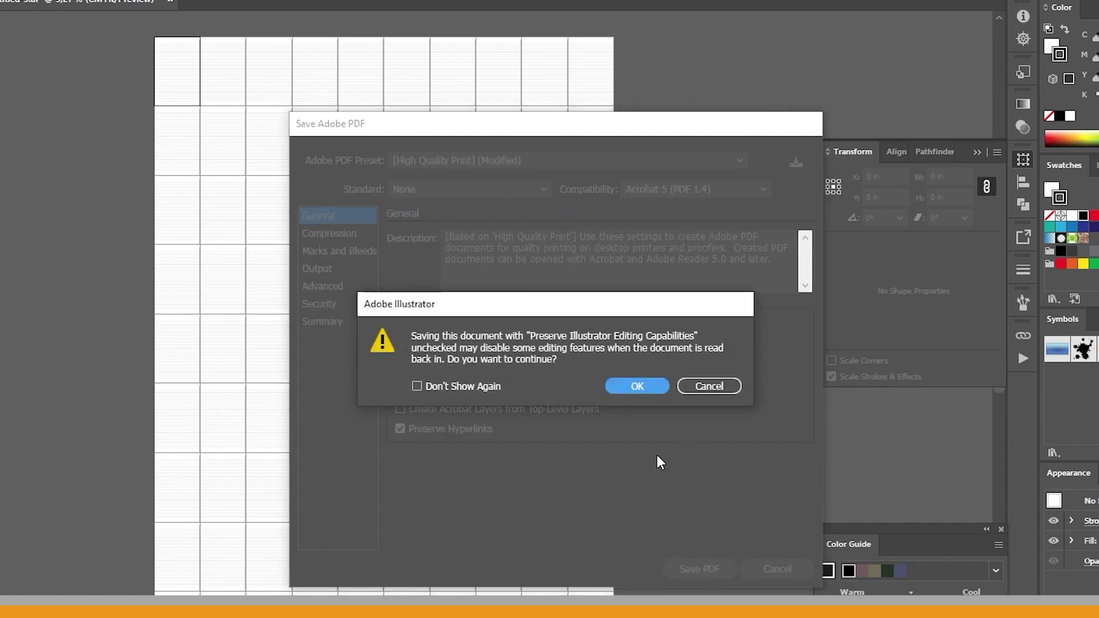
left_click(637, 387)
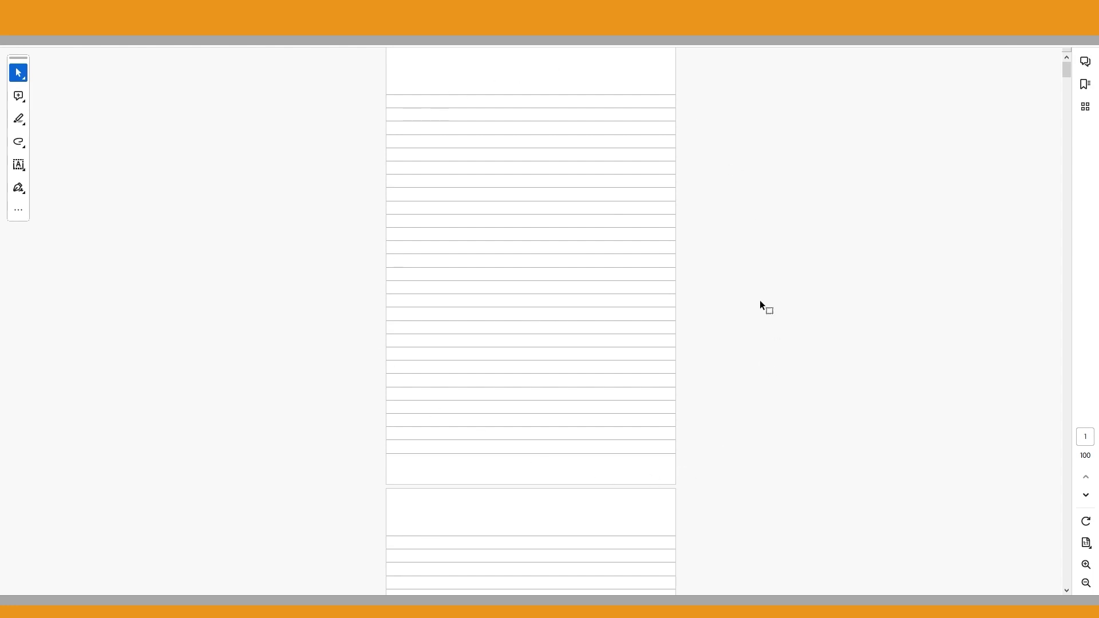
Scroll through pages 1 to 3 of the ruled PDF in Acrobat.
scroll(760, 275, "down", 1)
scroll(760, 276, "down", 1)
scroll(760, 276, "down", 1)
scroll(760, 275, "down", 2)
scroll(760, 276, "down", 2)
scroll(760, 276, "down", 1)
scroll(760, 276, "down", 2)
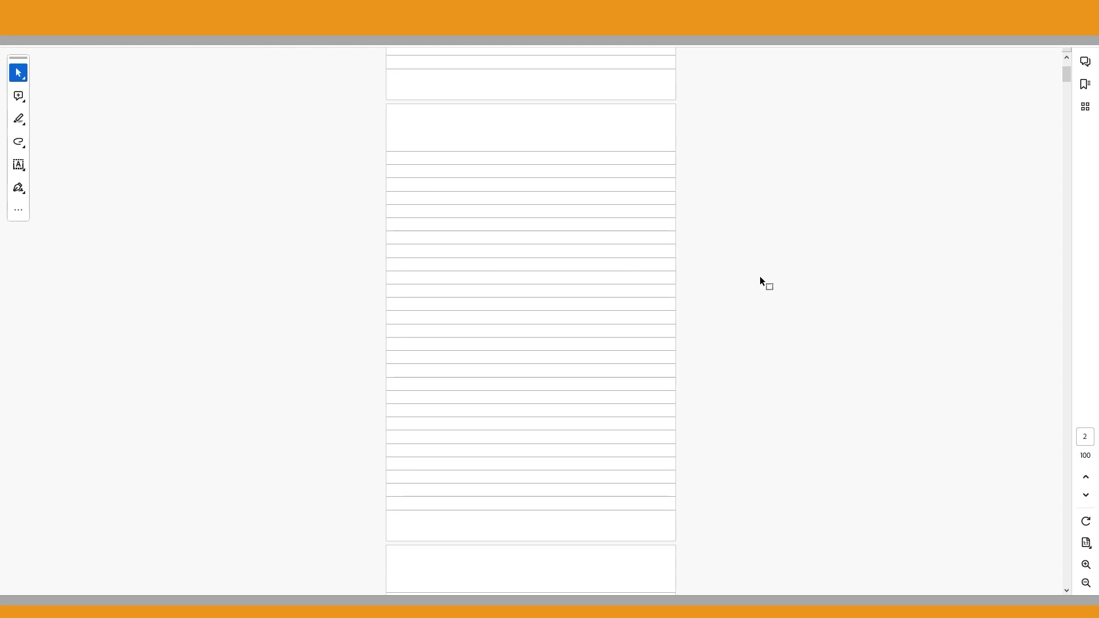
scroll(760, 276, "down", 1)
scroll(760, 276, "down", 1)
scroll(760, 275, "down", 1)
scroll(760, 276, "down", 1)
scroll(761, 276, "down", 2)
scroll(760, 276, "down", 2)
scroll(760, 276, "down", 2)
scroll(761, 276, "down", 2)
scroll(760, 276, "down", 1)
scroll(760, 275, "down", 1)
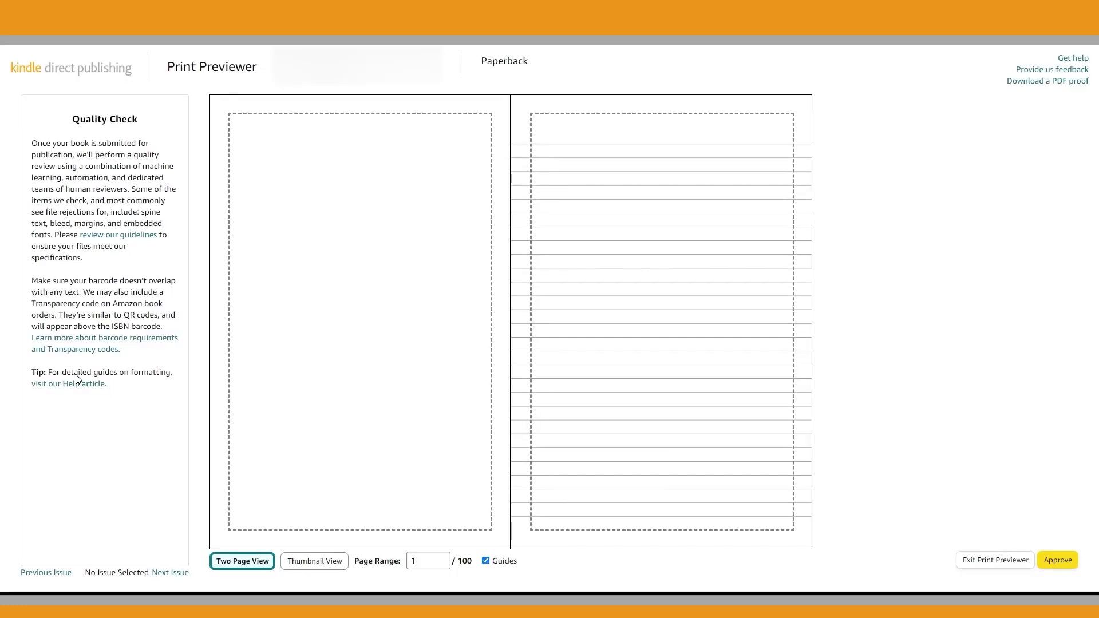
mouse_move(510, 240)
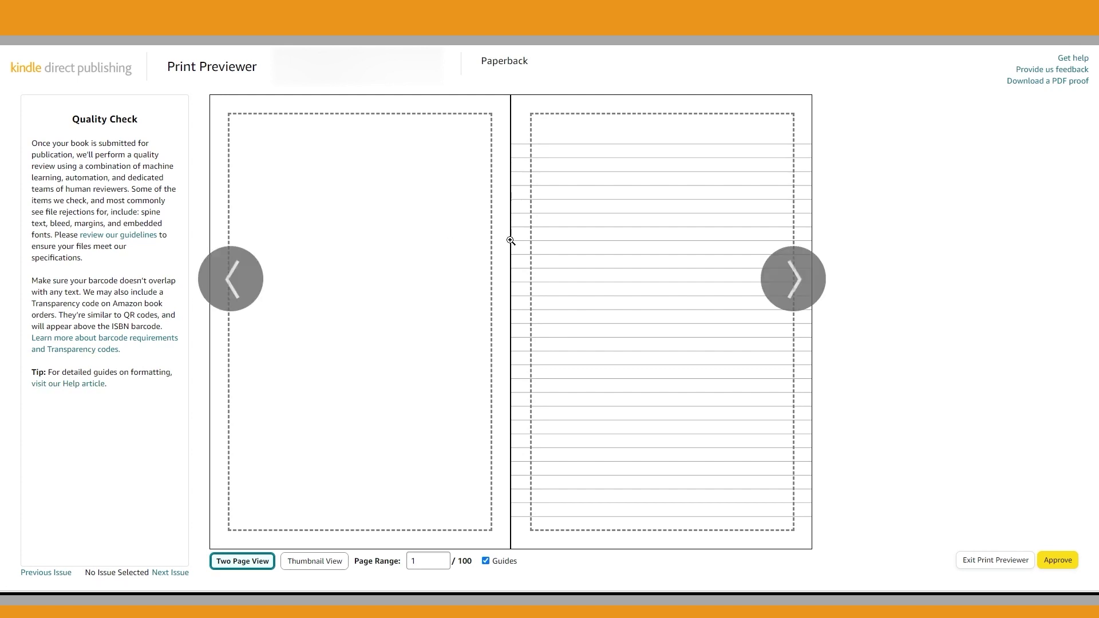
Advance the KDP preview spread by spread from pages 2–3 to pages 10–11.
left_click(792, 276)
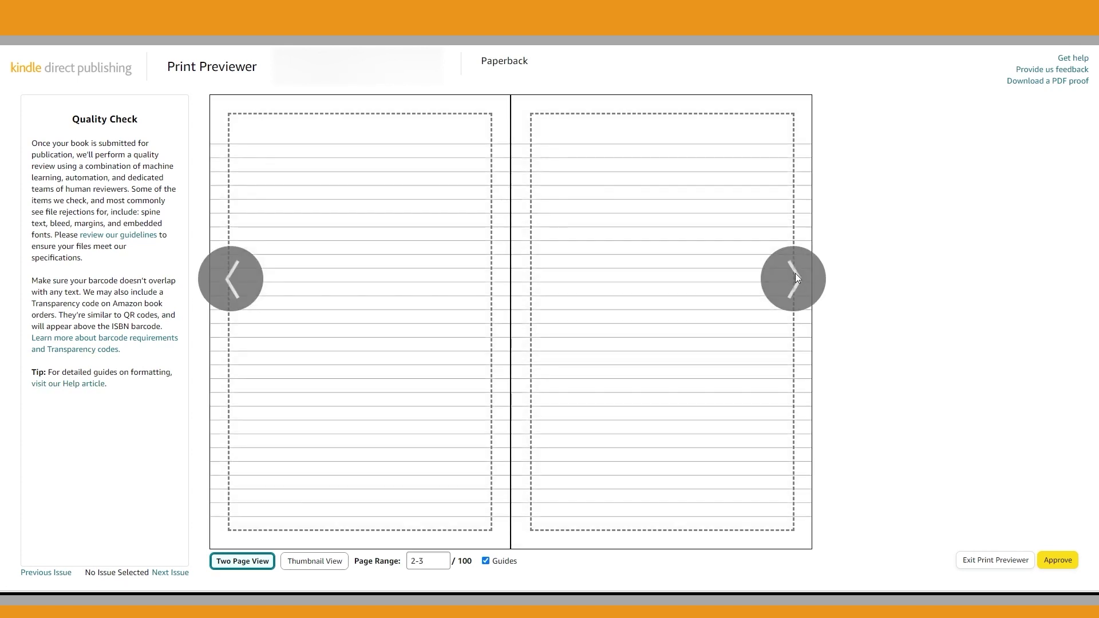
left_click(795, 276)
left_click(796, 273)
left_click(796, 276)
left_click(796, 276)
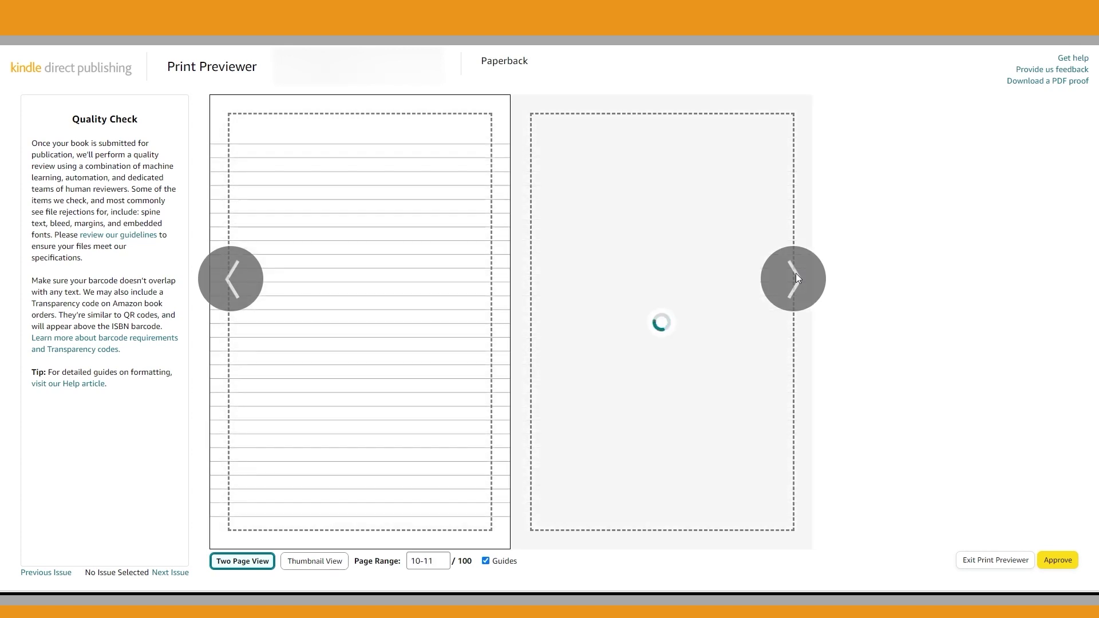